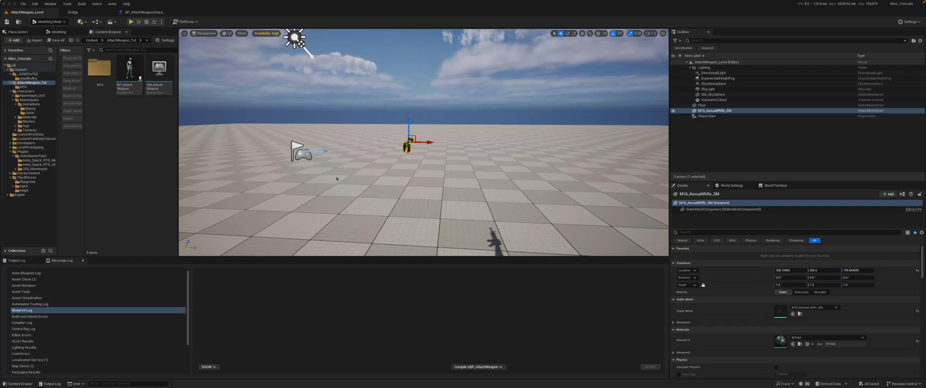
Step: Play the level in the editor, run the character around the floating rifle in all directions, and stop the play session
right_click(333, 179)
click(402, 156)
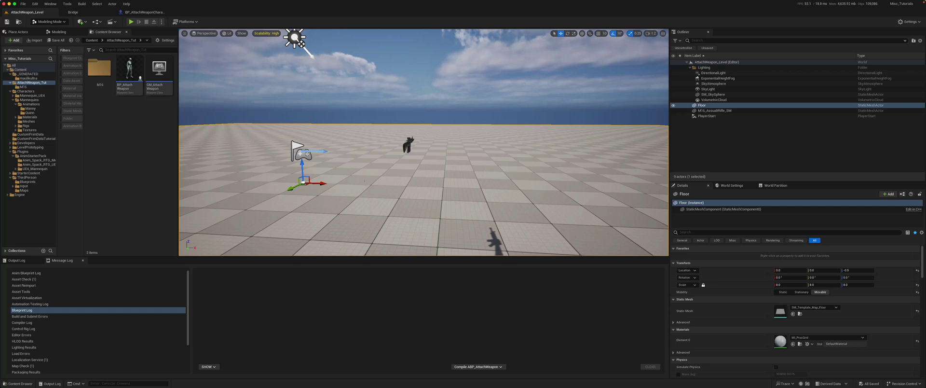
key(alt+p)
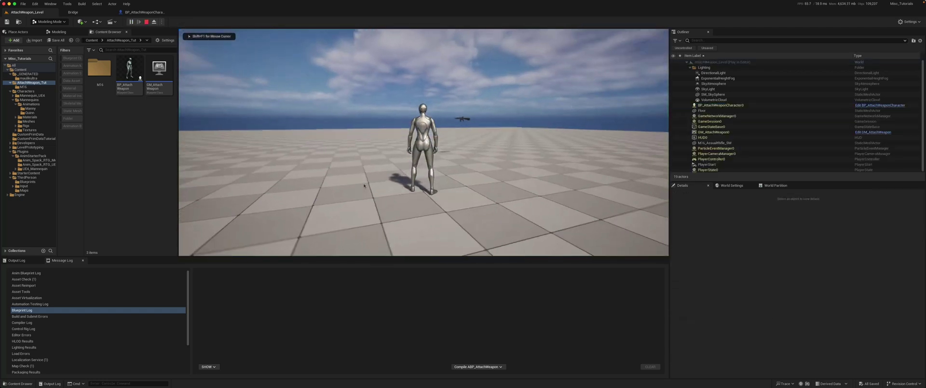
key(w)
key(d)
key(s)
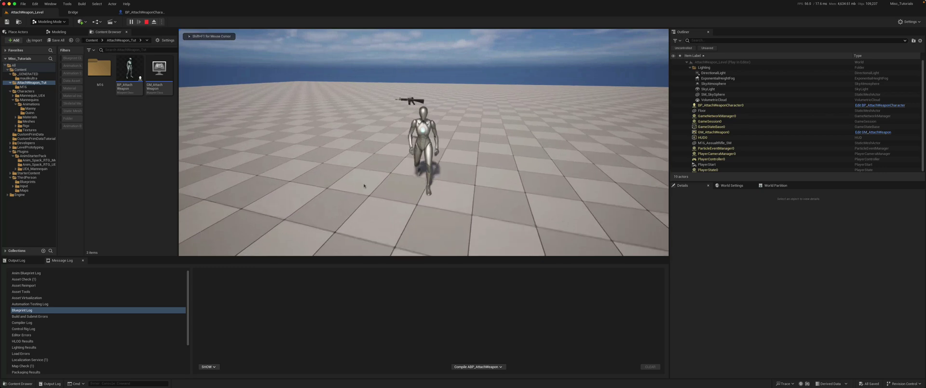
key(a)
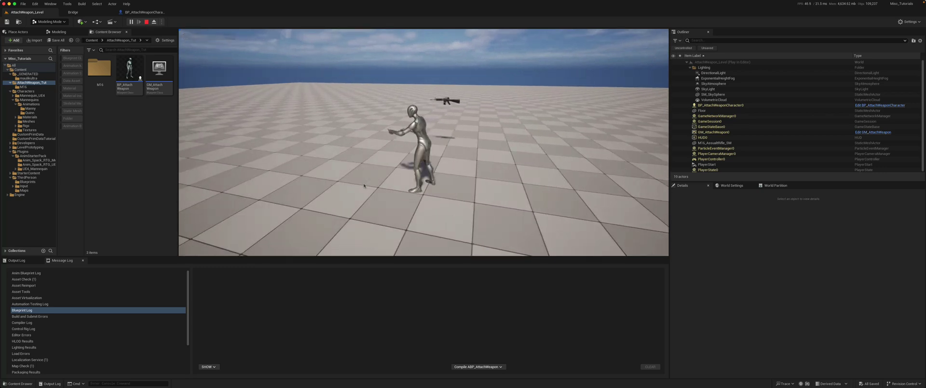
key(a)
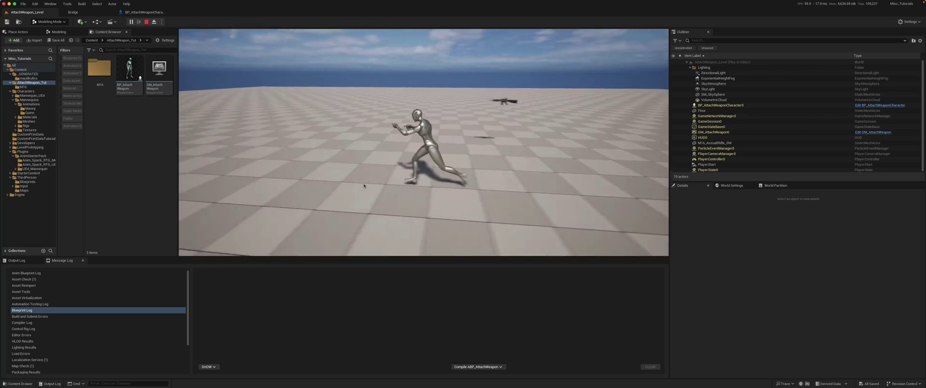
key(d)
key(w)
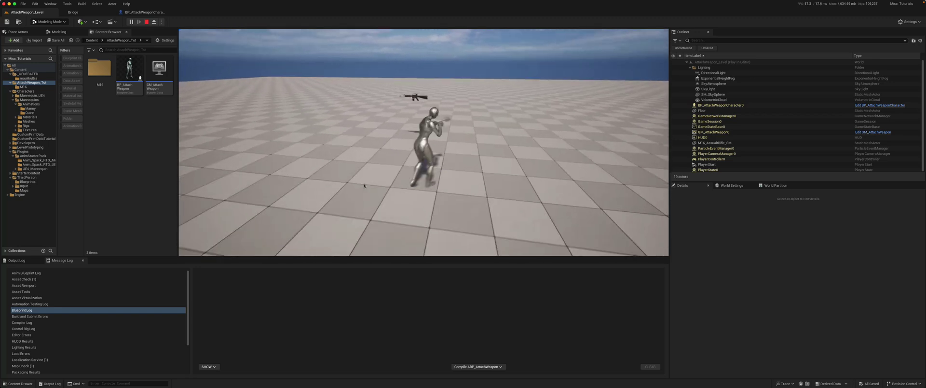
key(d)
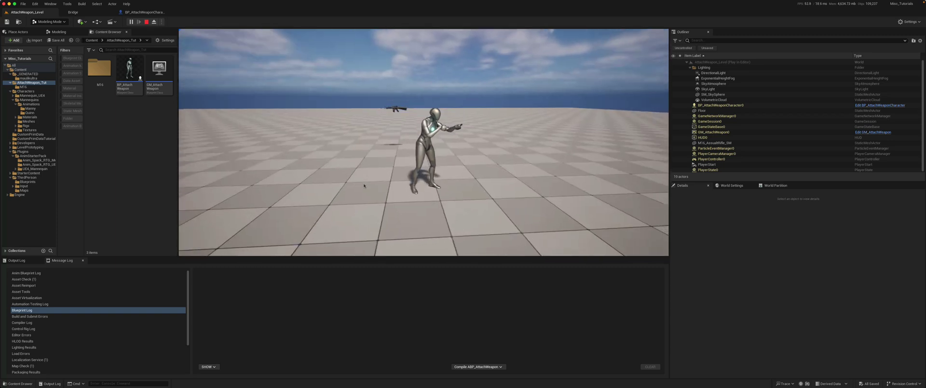
key(w)
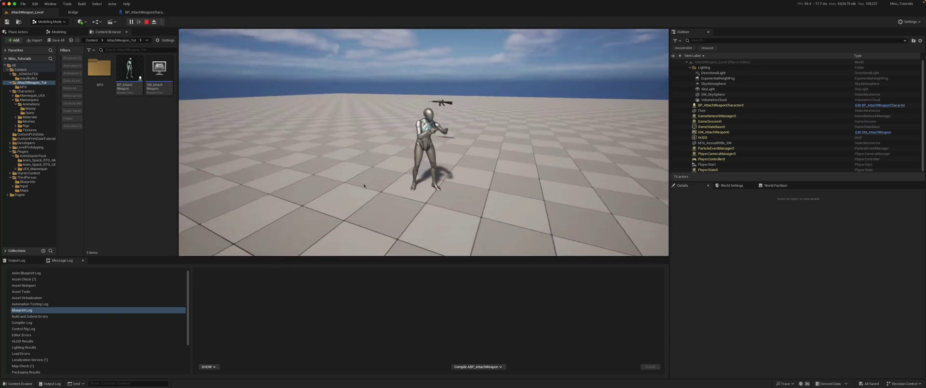
key(a)
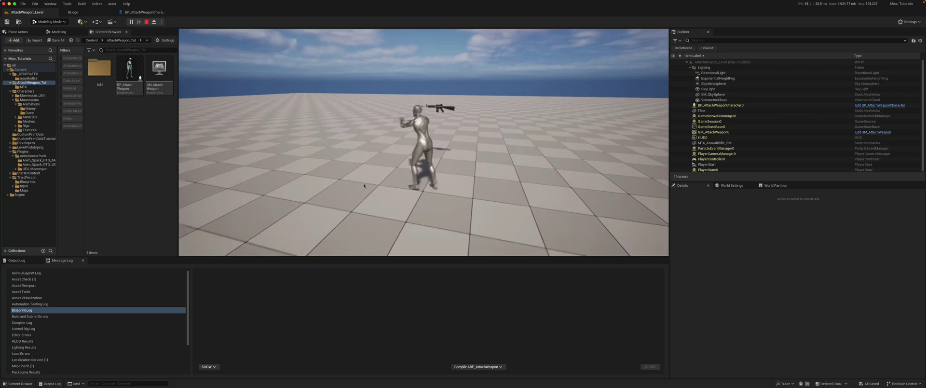
key(s)
key(d)
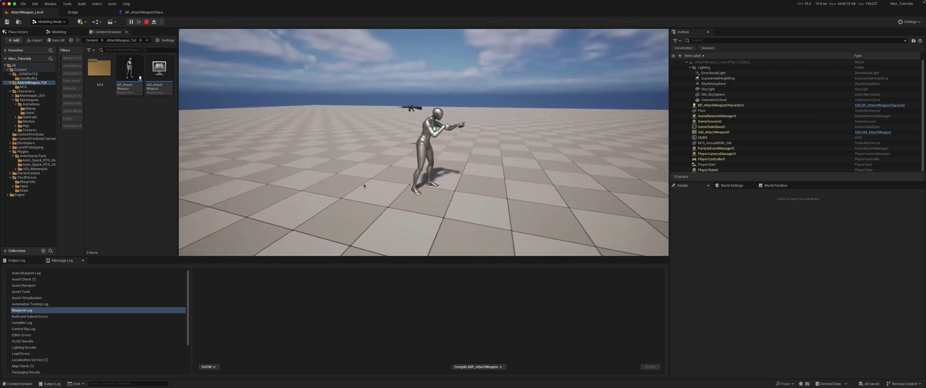
key(Escape)
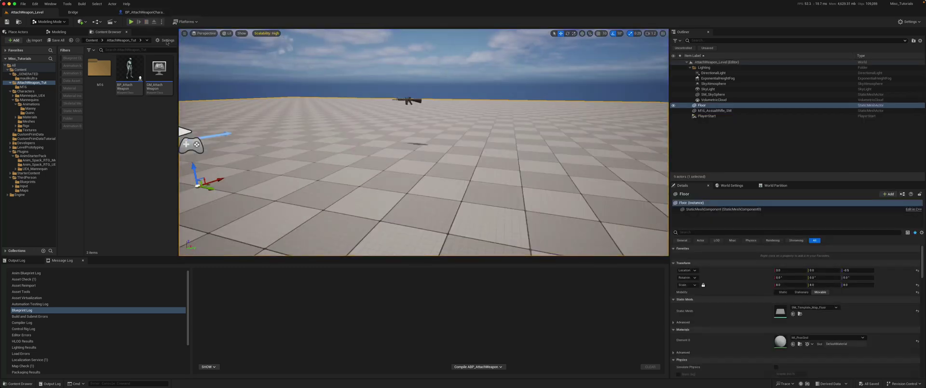
Step: Open the BP_AttachWeaponCharacter blueprint, and from its character mesh open SKM_Quinn_Simple and its skeleton
click(135, 70)
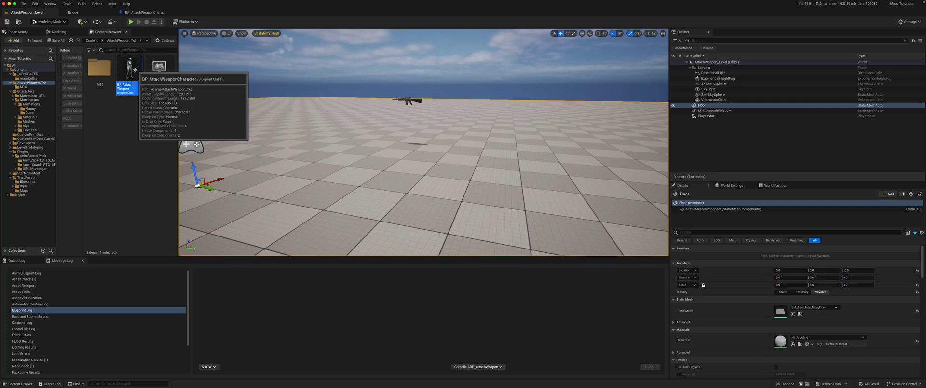
double_click(135, 70)
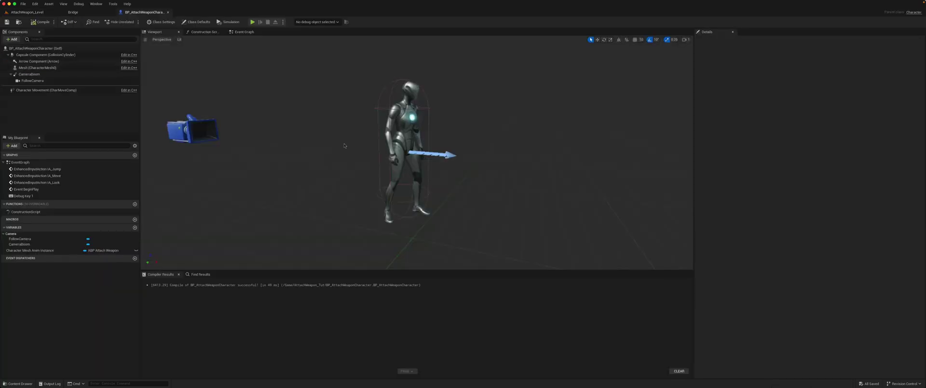
click(388, 123)
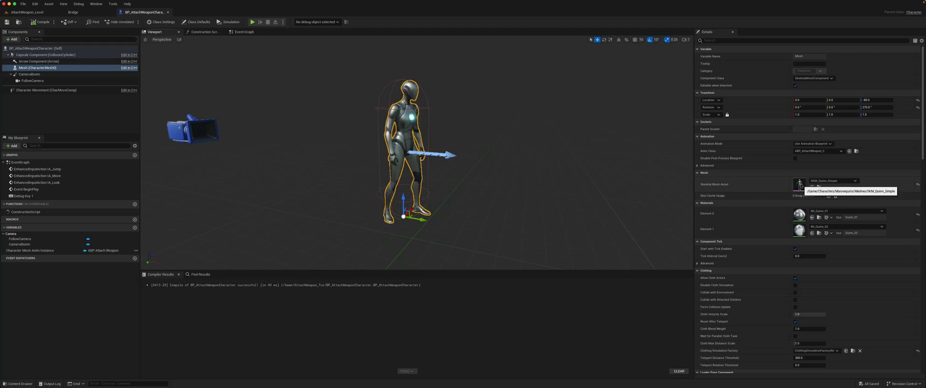
double_click(800, 184)
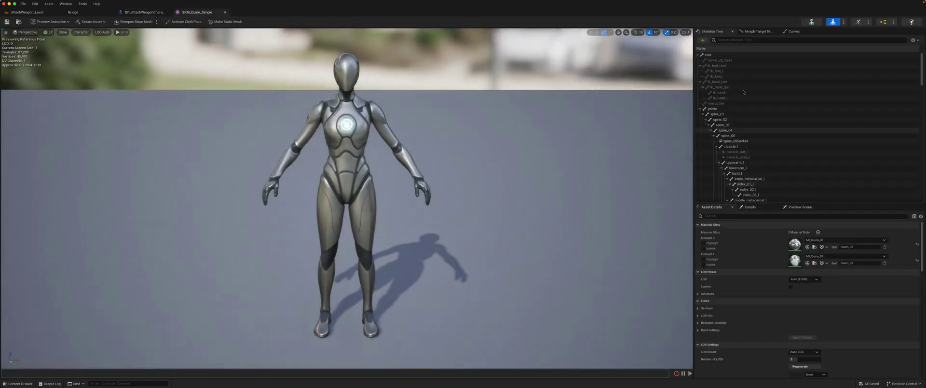
click(811, 22)
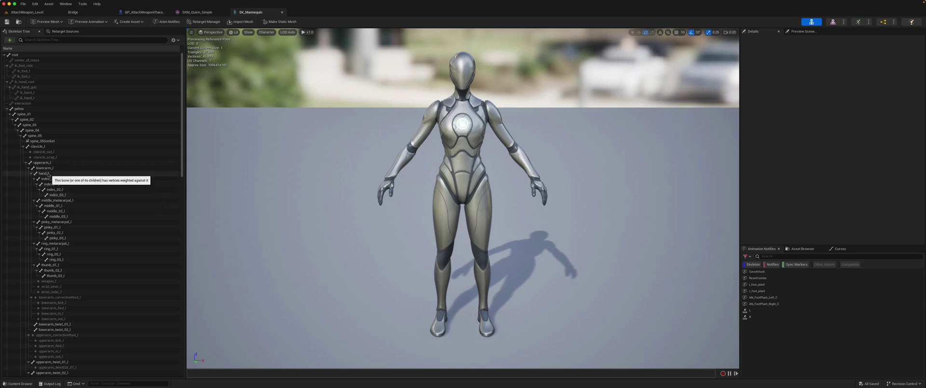
Step: Find the right hand bone, hand_r, in the skeleton tree and add a socket to it
scroll(45, 208, down, 2)
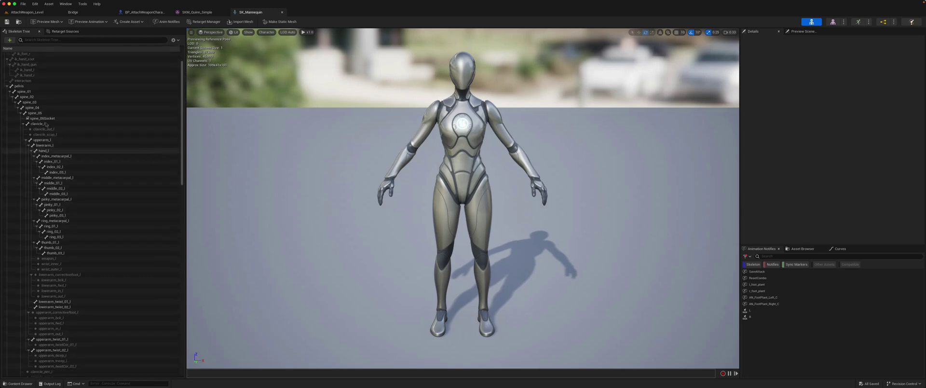
click(45, 40)
text(hand)
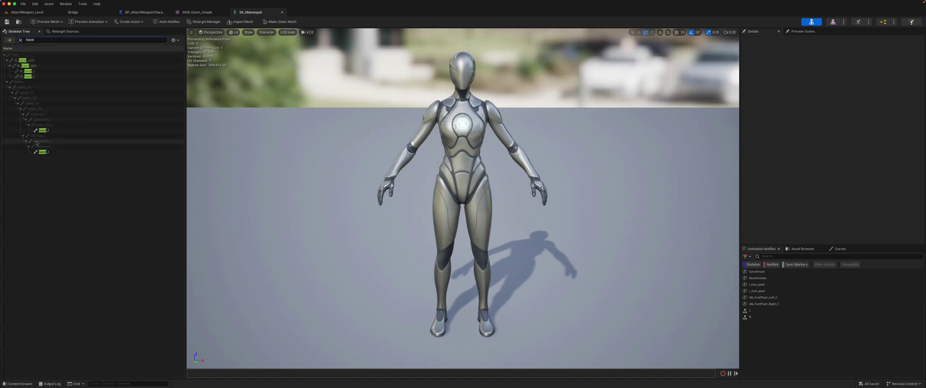
click(43, 152)
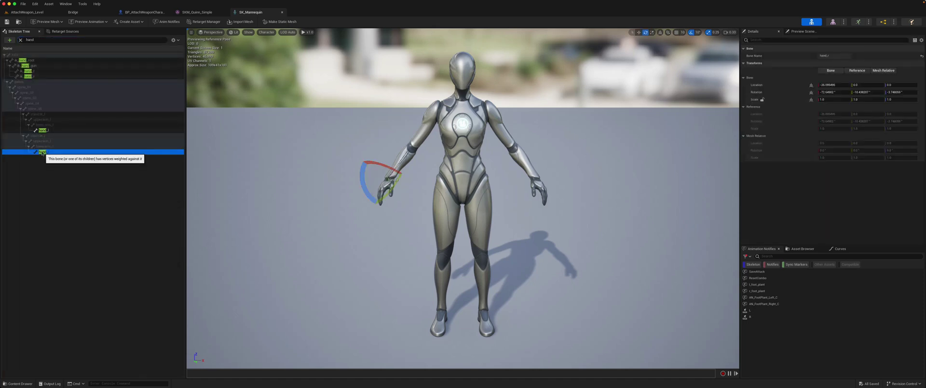
click(21, 40)
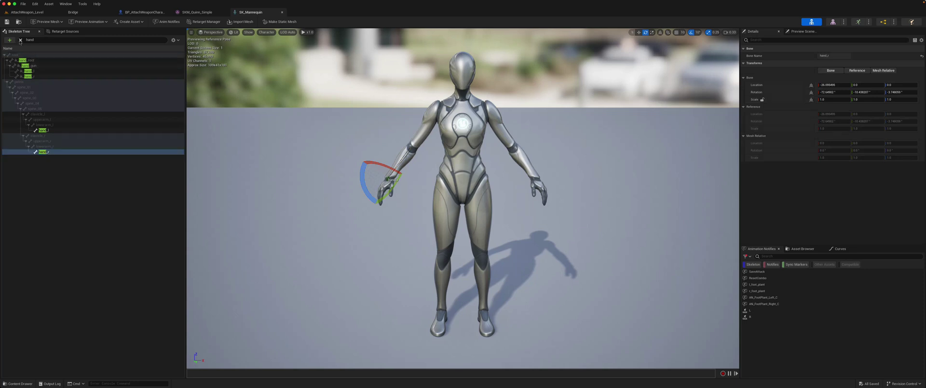
scroll(48, 160, down, 10)
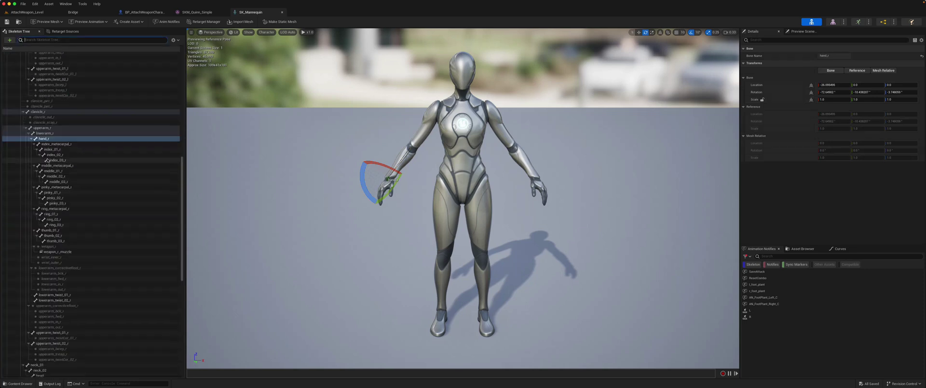
click(43, 139)
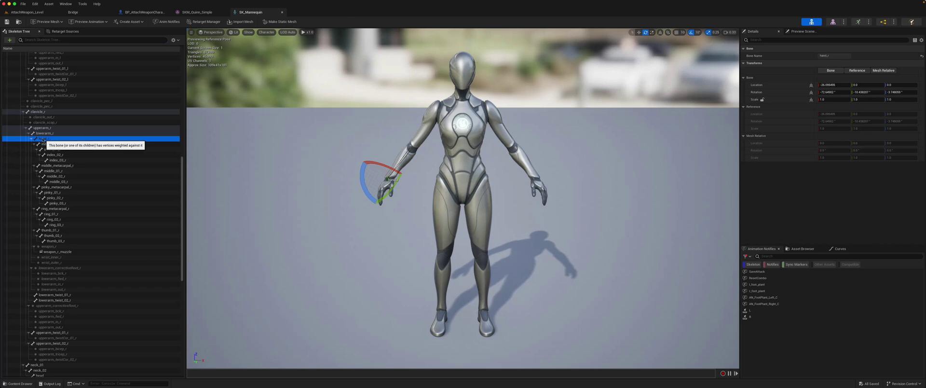
right_click(43, 140)
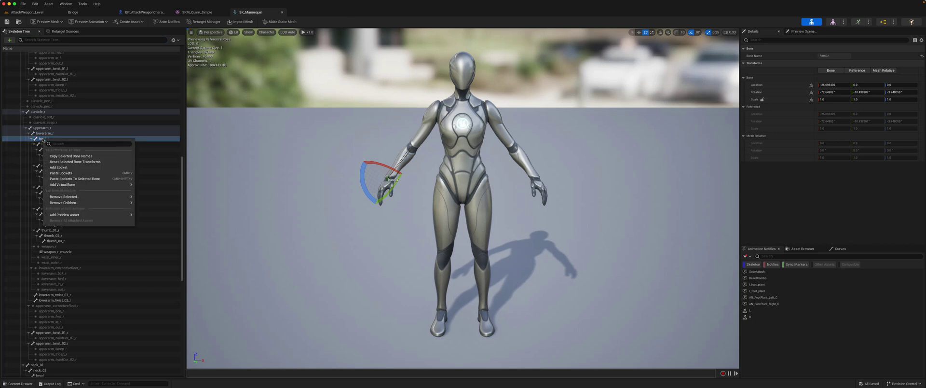
click(65, 168)
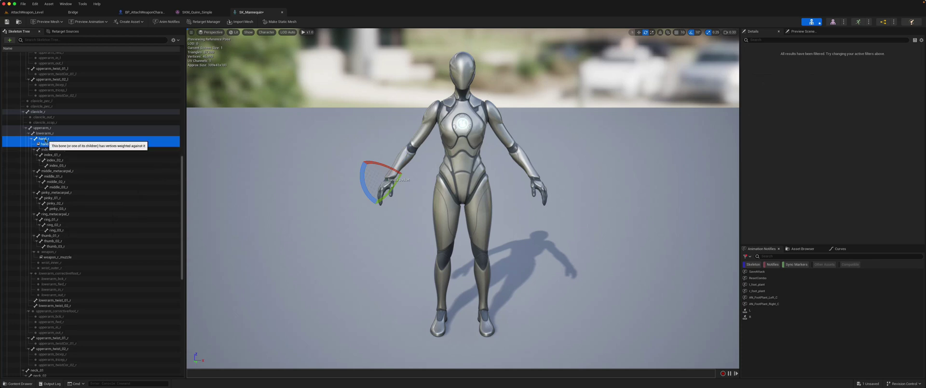
Step: Rename the new socket under the hand_r bone to Rifle
click(56, 145)
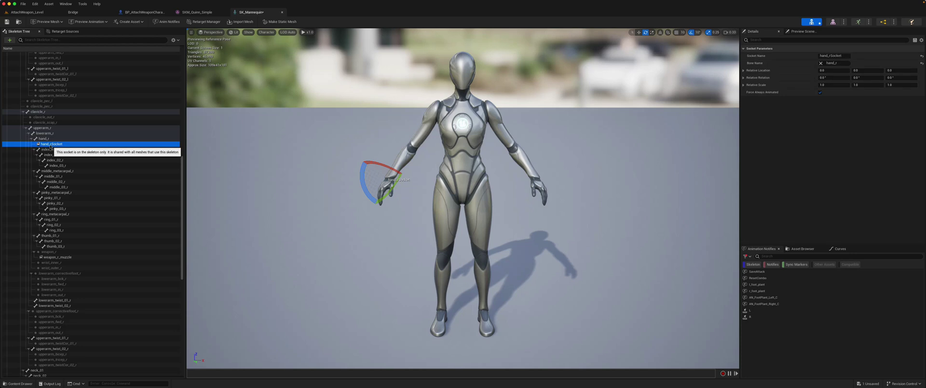
click(54, 144)
text(Rifle)
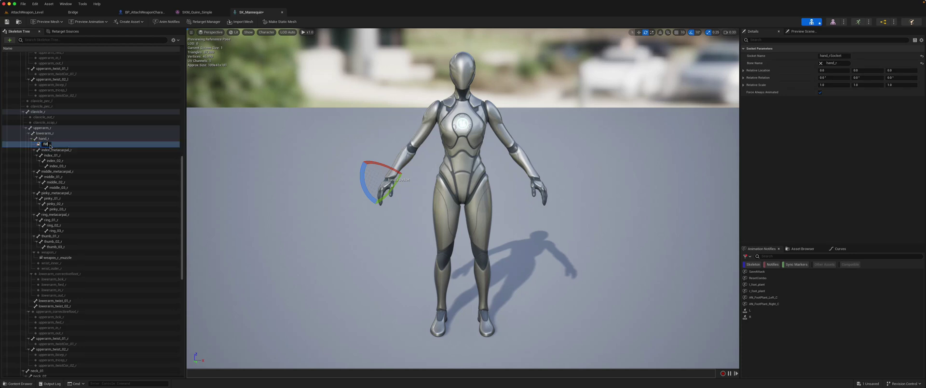
key(Return)
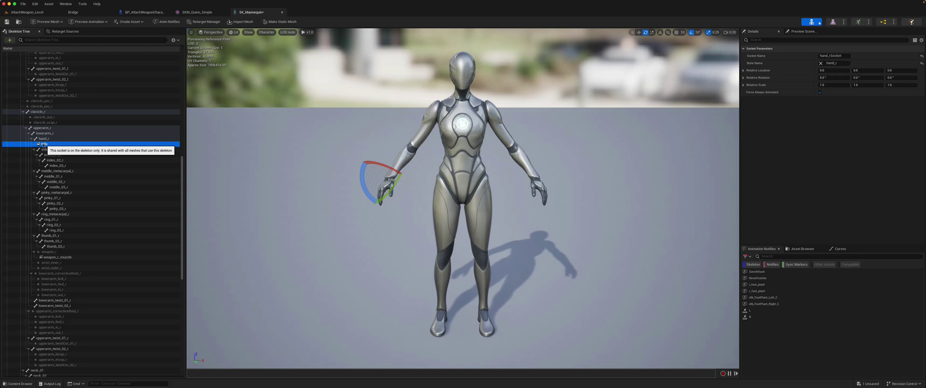
Step: Add the M16 assault rifle static mesh as a preview asset on the Rifle socket, searching for "assau"
right_click(44, 144)
mouse_move(68, 208)
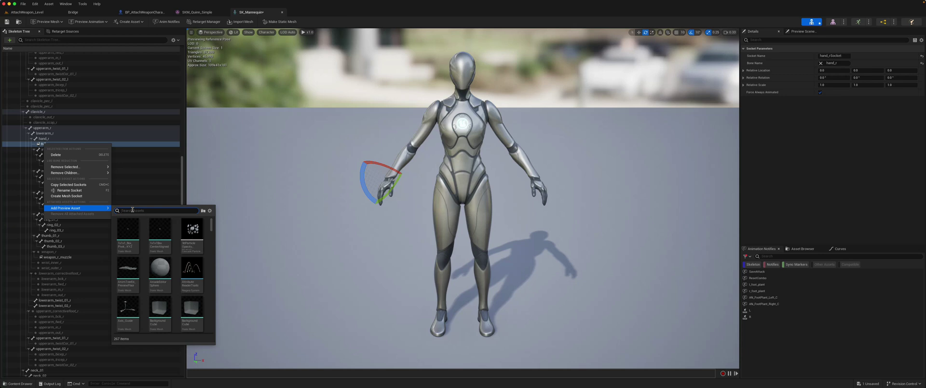
text(assau)
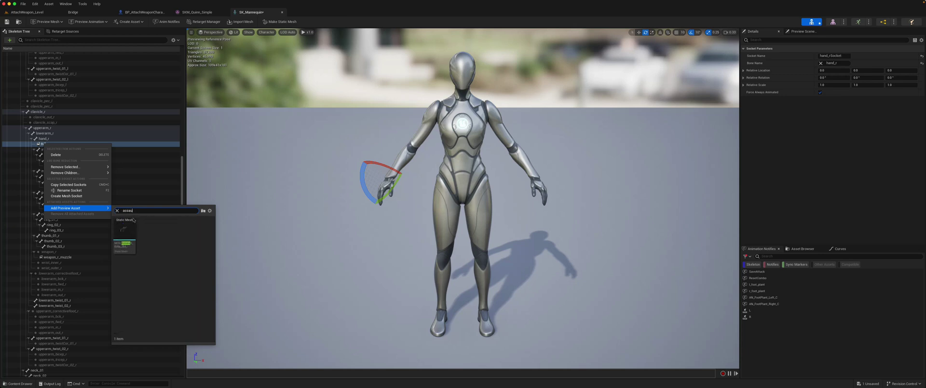
click(124, 245)
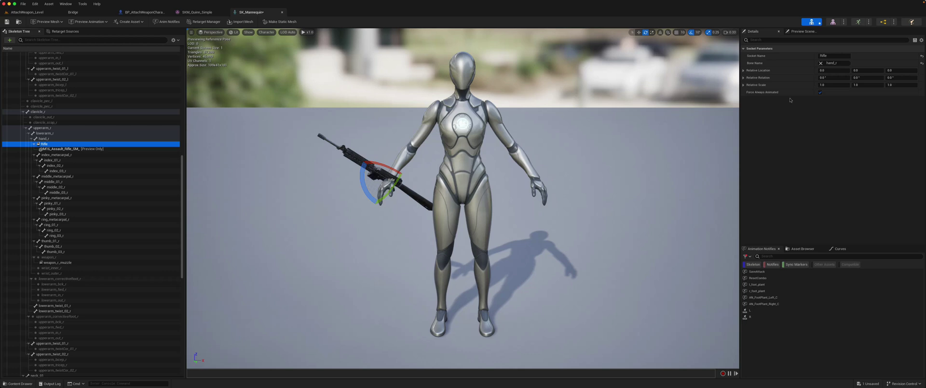
Step: Set the preview controller to Use Specific Animation and choose Idle_Rifle_Ironsights_RTG_UE5, searching for "idle"
click(801, 32)
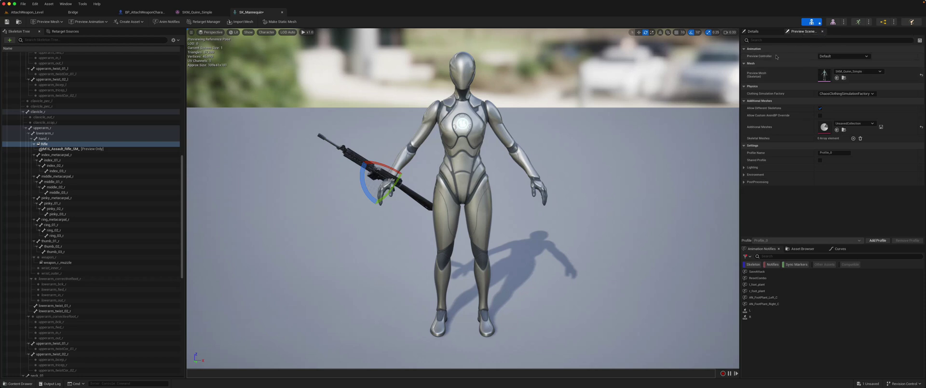
click(861, 57)
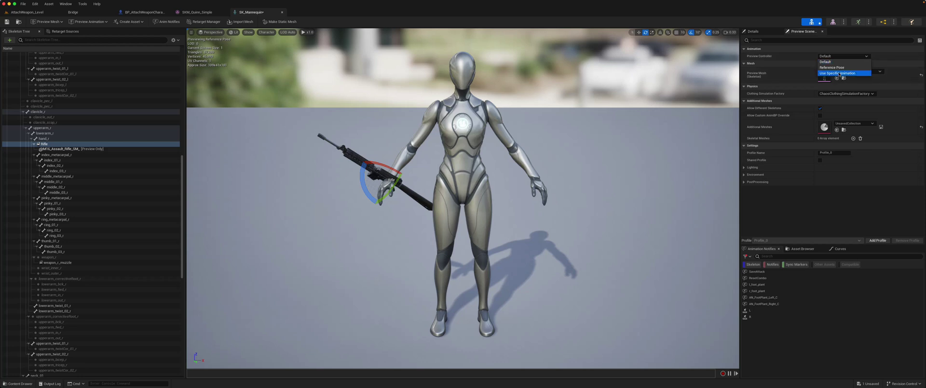
click(840, 73)
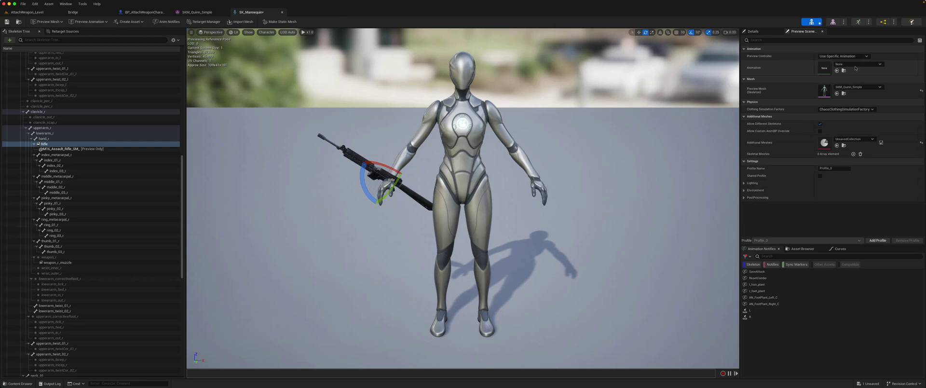
click(854, 66)
text(idle)
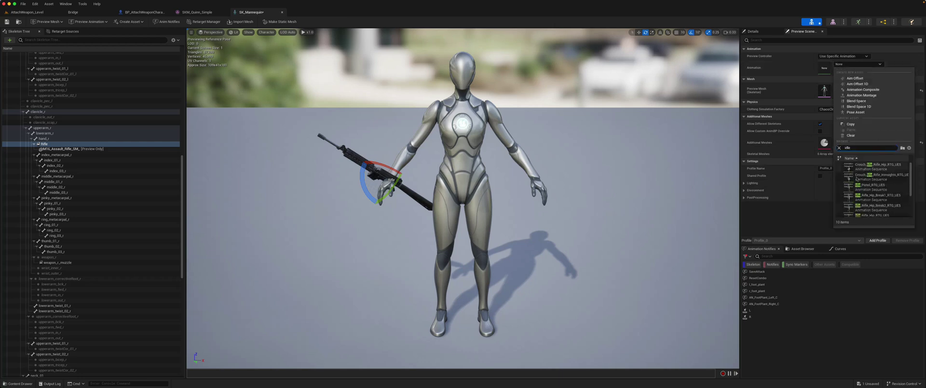
scroll(858, 186, down, 2)
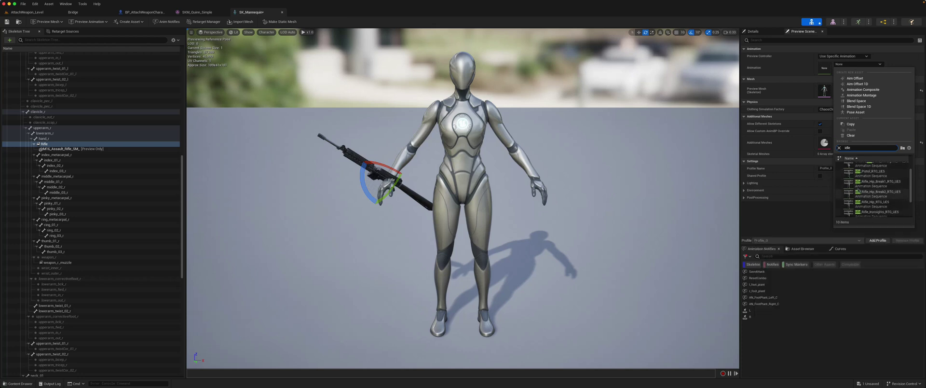
scroll(858, 193, down, 1)
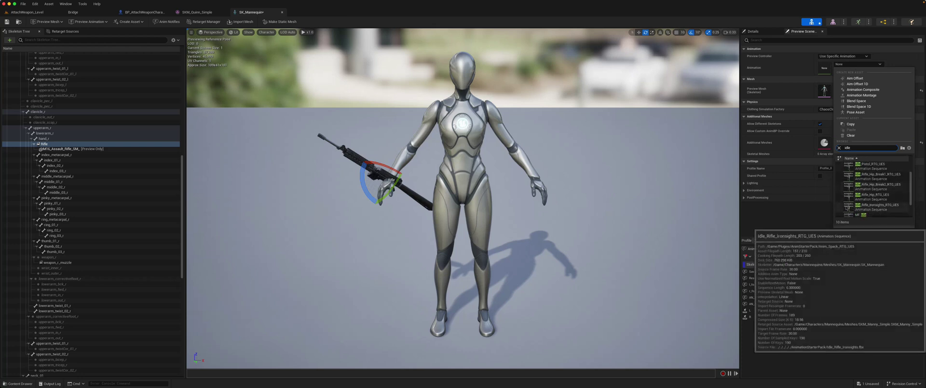
click(847, 205)
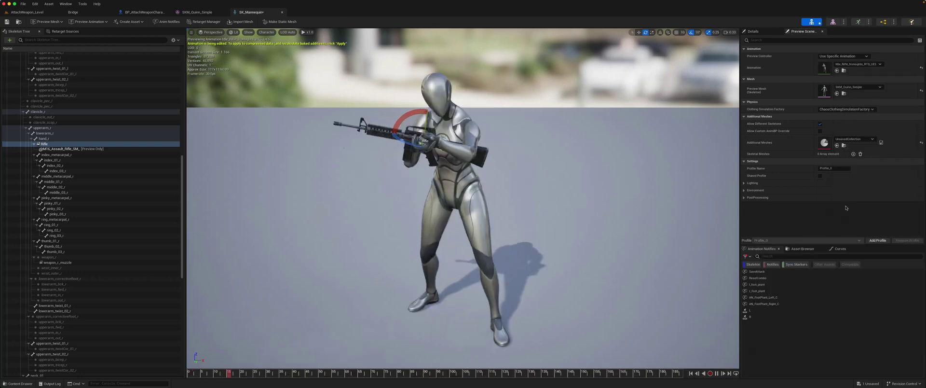
Step: Pause the rifle idle animation and return it to the first frame, viewing the character from its right-hand side
scroll(512, 178, up, 8)
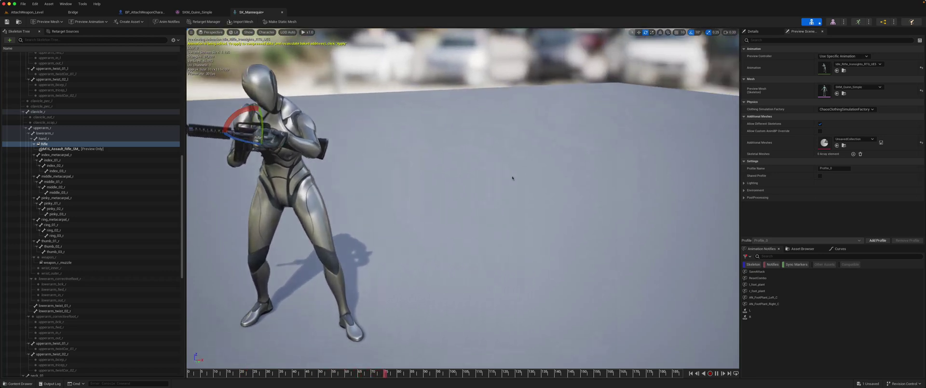
mouse_move(513, 178)
alt+mouse_down()
mouse_move(569, 178)
mouse_move(530, 178)
alt+mouse_up()
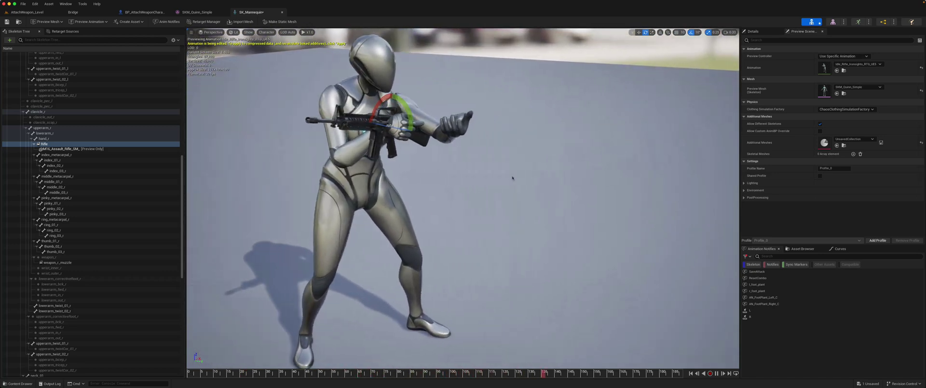
click(717, 374)
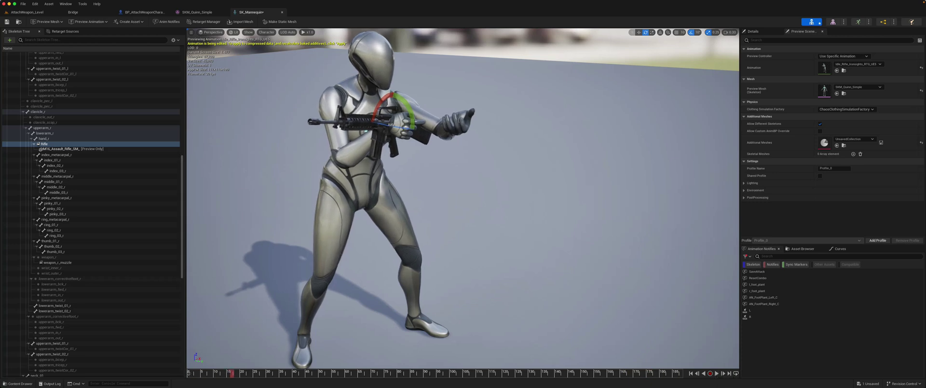
click(189, 373)
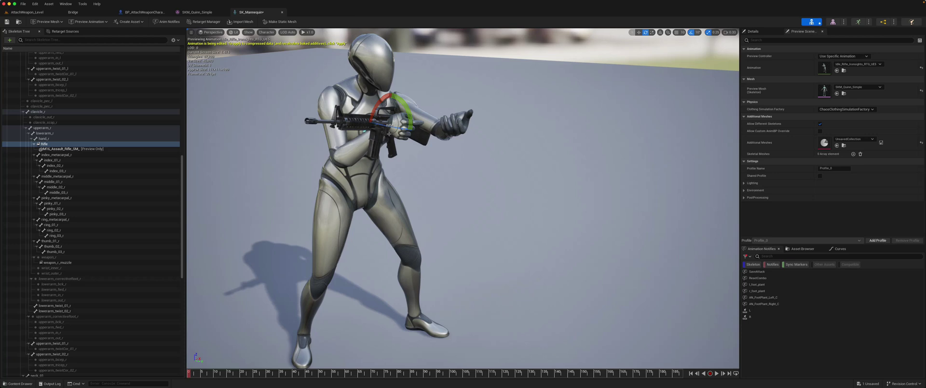
Step: Rotate the Rifle socket to point the barrel forward, and move it until the grip sits in the right hand
drag(381, 125, 418, 150)
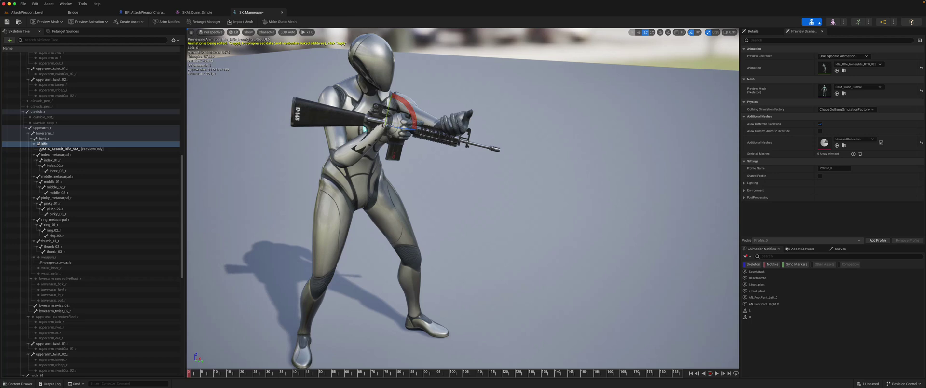
key(w)
drag(389, 104, 392, 86)
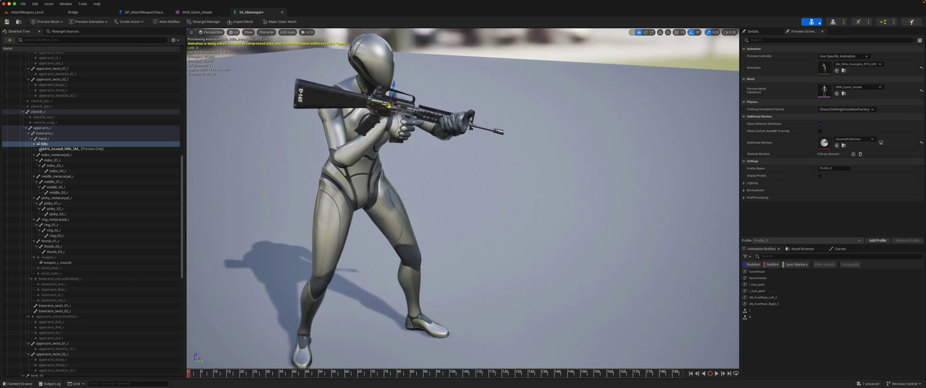
right_drag(387, 105, 375, 108)
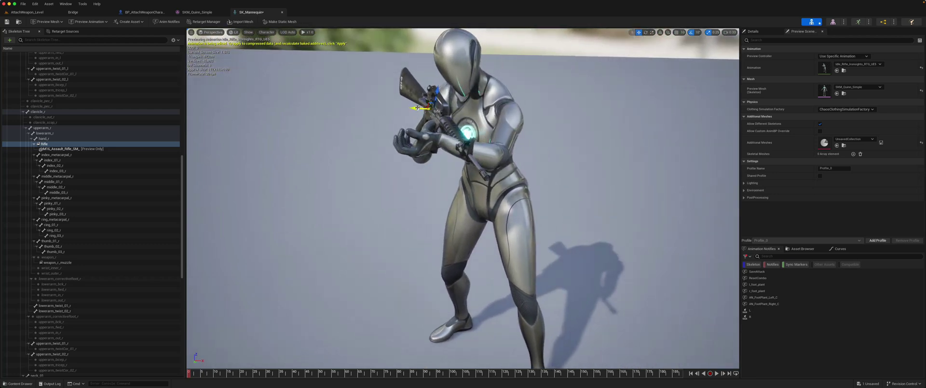
drag(417, 108, 414, 107)
right_drag(411, 108, 412, 108)
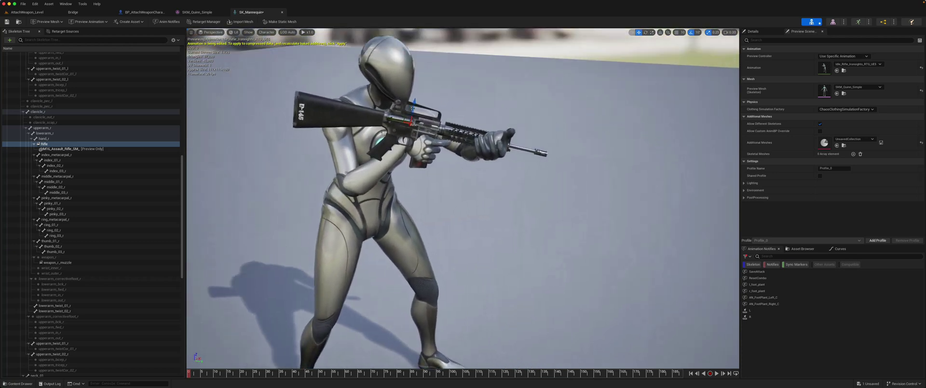
drag(388, 120, 388, 119)
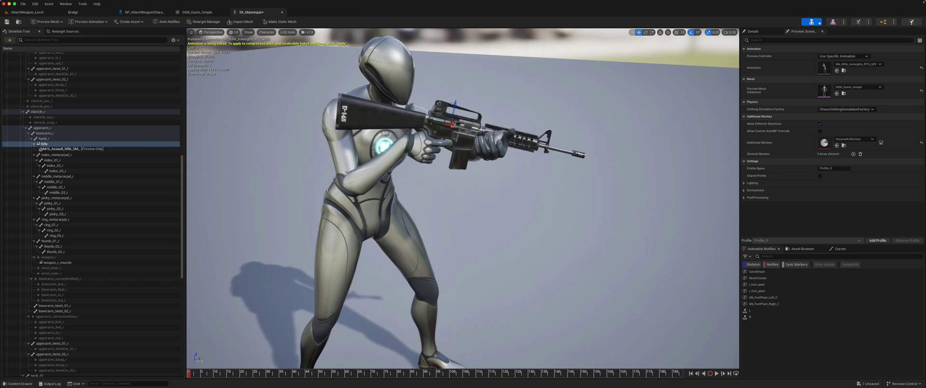
Step: Refine the Rifle socket's rotation from the front, nudging its position to line the barrel up with the left hand
key(d)
right_drag(451, 107, 478, 108)
key(s)
key(d)
right_drag(545, 131, 493, 145)
key(e)
drag(554, 139, 562, 151)
key(w)
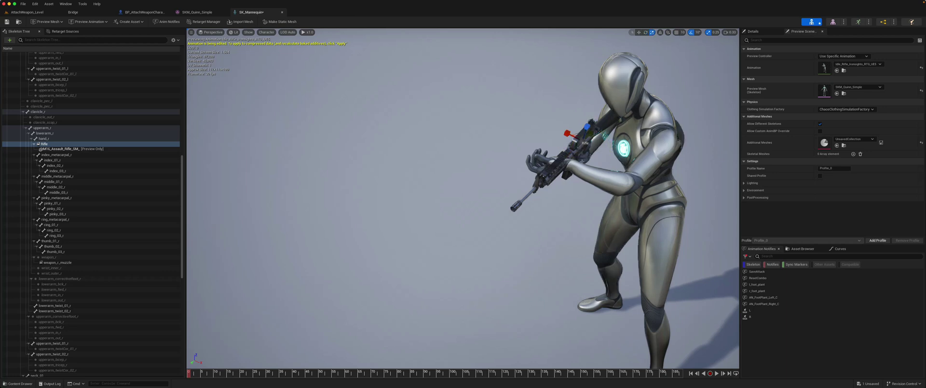
mouse_move(564, 135)
mouse_down()
mouse_move(554, 130)
mouse_move(565, 134)
mouse_up()
key(e)
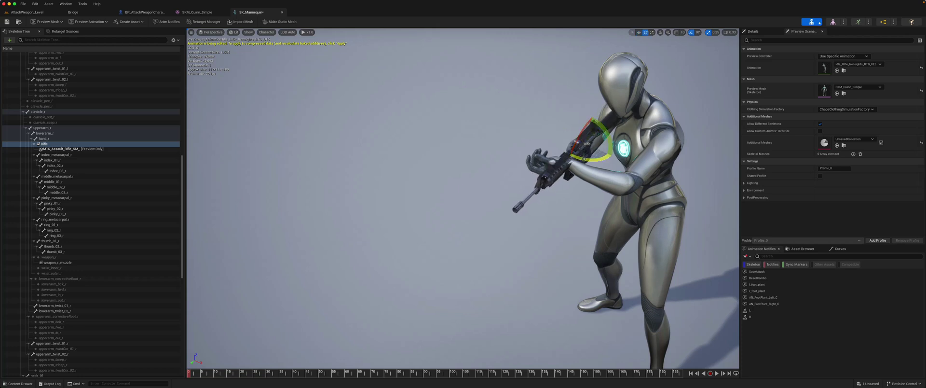
drag(583, 158, 580, 158)
Step: Lower the Rifle socket slightly and shift it back along the barrel direction to seat the rifle in both hands
right_drag(580, 159, 576, 161)
key(w)
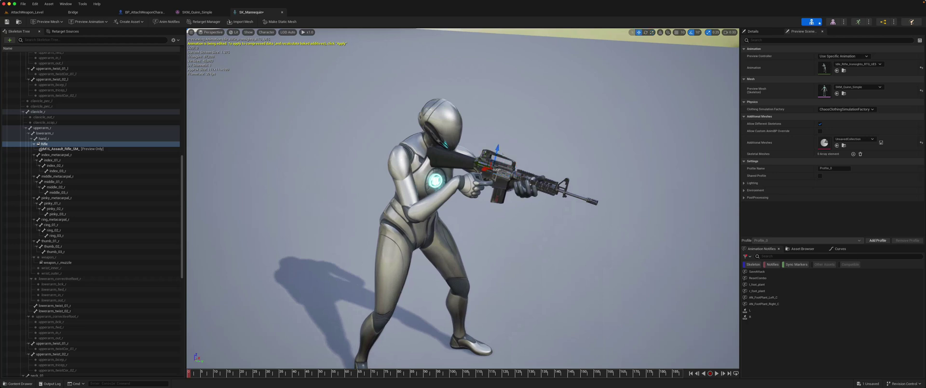
drag(497, 146, 497, 148)
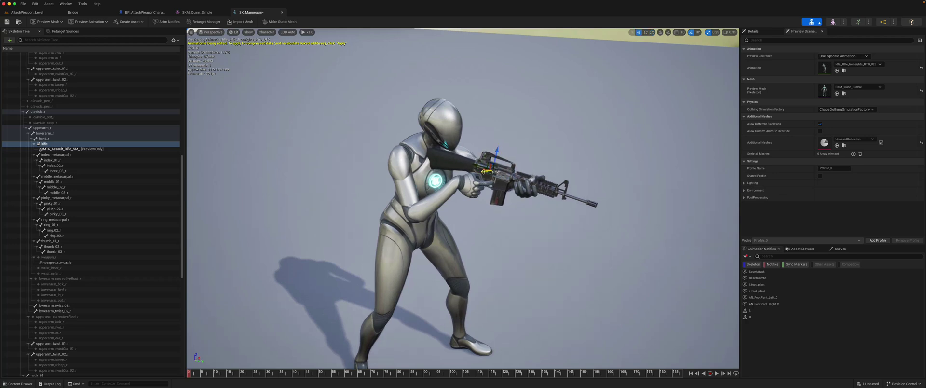
drag(484, 171, 479, 171)
Step: Fit the grip and trigger to the right hand up close, moving the Rifle socket to relative location X about -14.7, Z about 10
right_drag(471, 170, 458, 170)
key(d)
key(d)
key(a)
key(w)
key(w)
key(w)
key(w)
key(s)
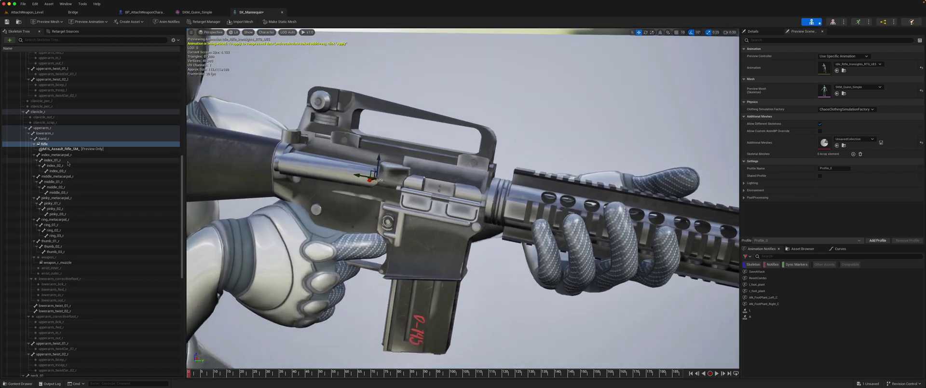
click(58, 144)
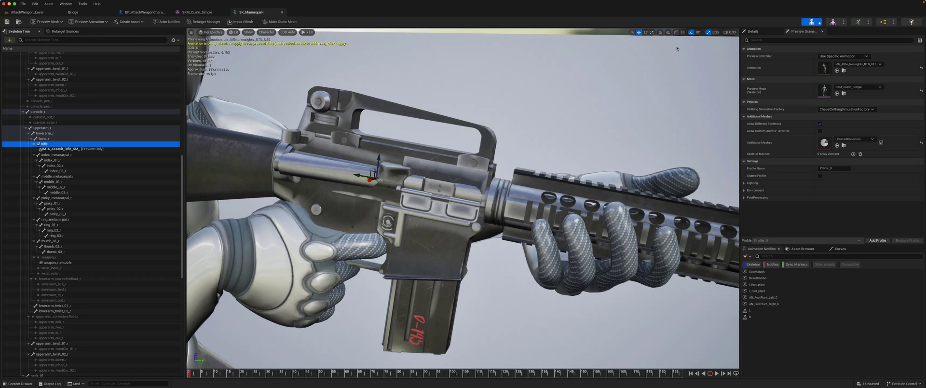
click(753, 32)
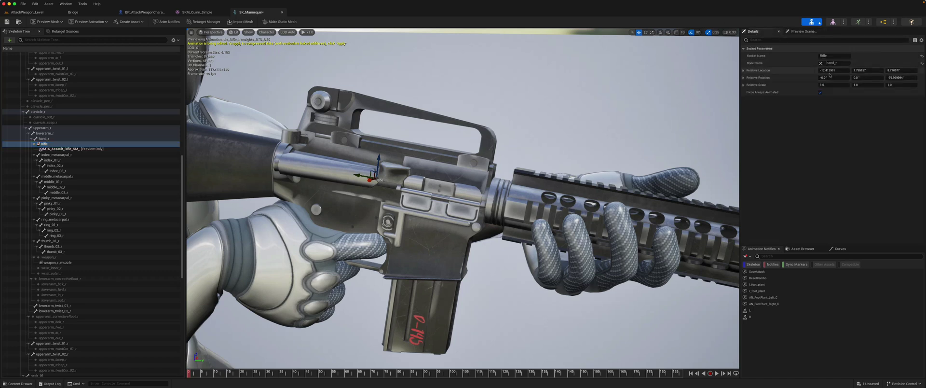
drag(356, 174, 388, 156)
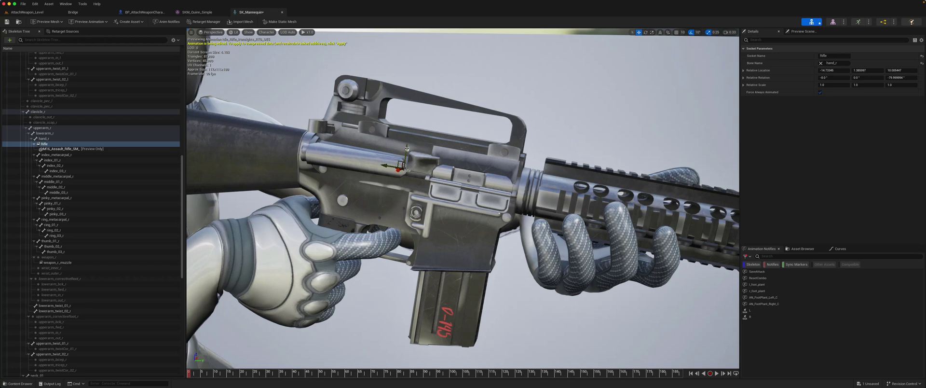
drag(407, 149, 407, 149)
click(431, 153)
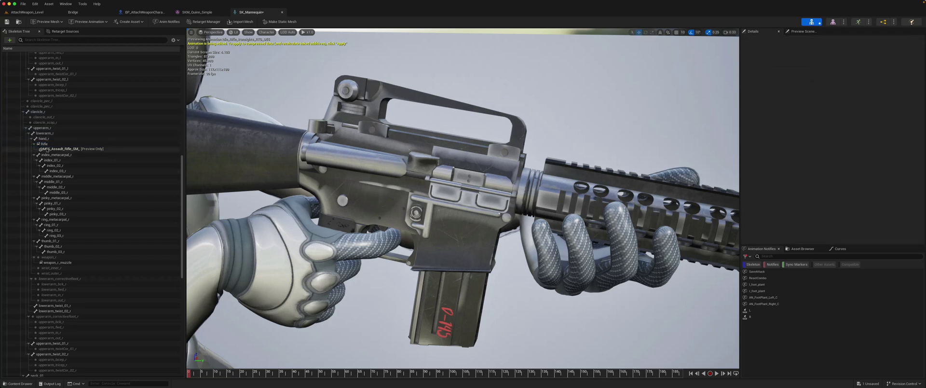
Step: Set the Rifle socket's relative Z rotation to -90.0°
click(82, 143)
click(891, 78)
text(-90.0)
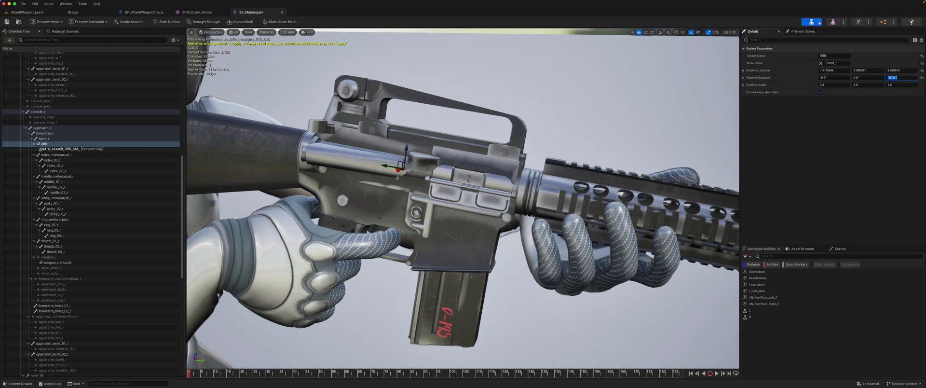
Step: Nudge the Rifle socket sideways and down into the grip, to relative location X about -14.8, Z about 9.8
click(397, 170)
drag(397, 170, 398, 171)
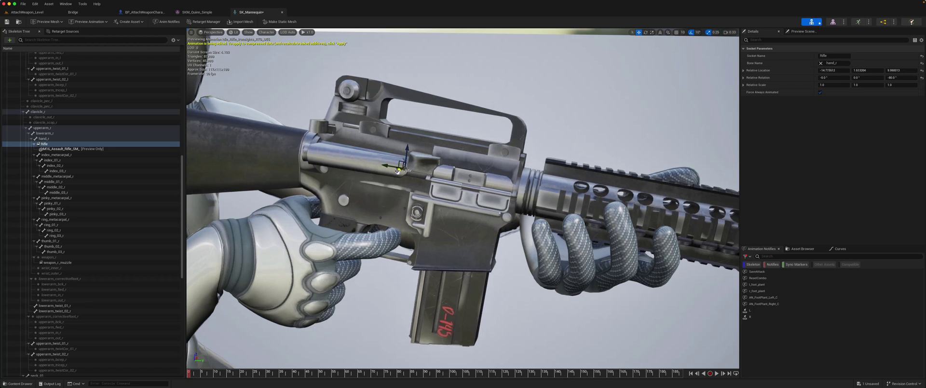
right_drag(379, 192, 380, 192)
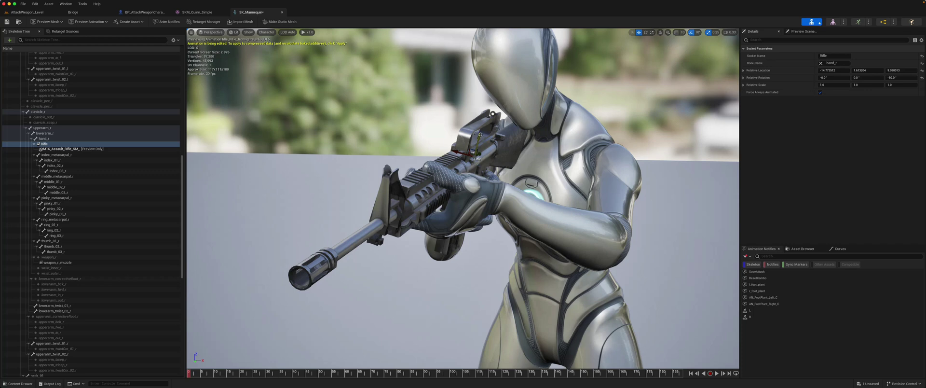
drag(481, 135, 480, 137)
Step: Play the rifle idle animation to check the weapon's fit in the hands, and save the SK_Mannequin skeleton
right_drag(481, 135, 482, 138)
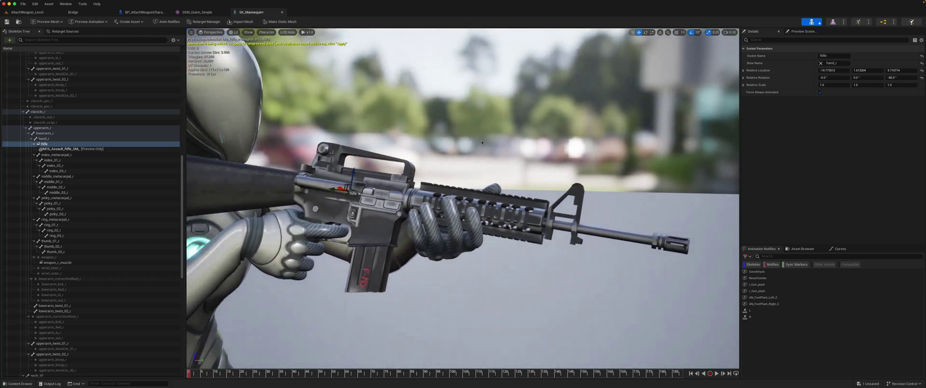
click(717, 373)
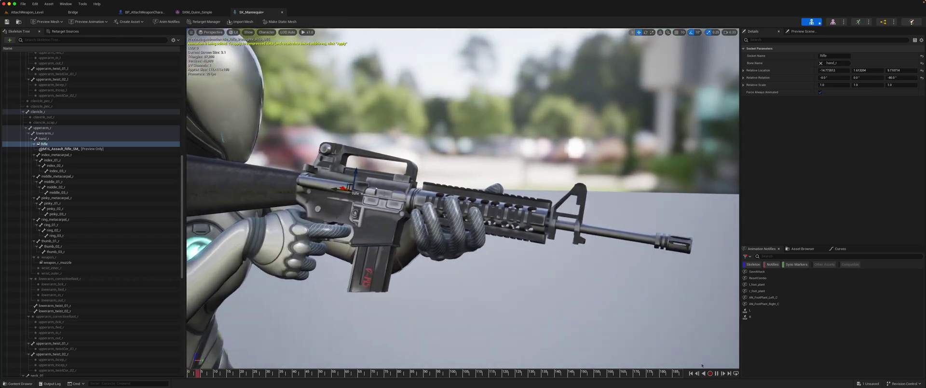
right_drag(598, 316, 590, 315)
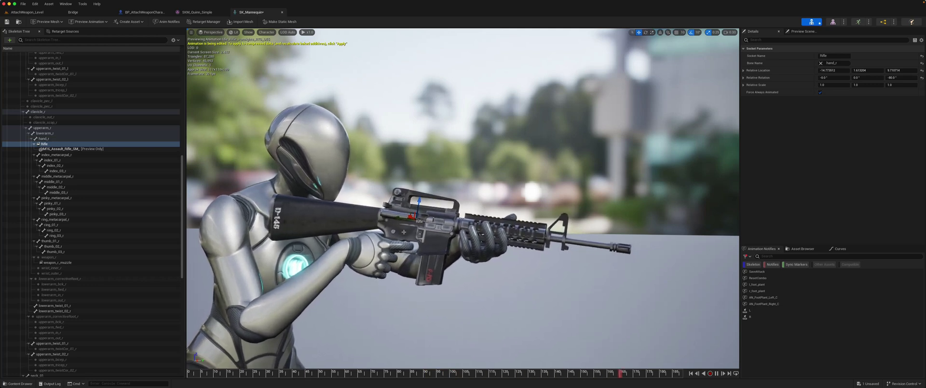
click(7, 22)
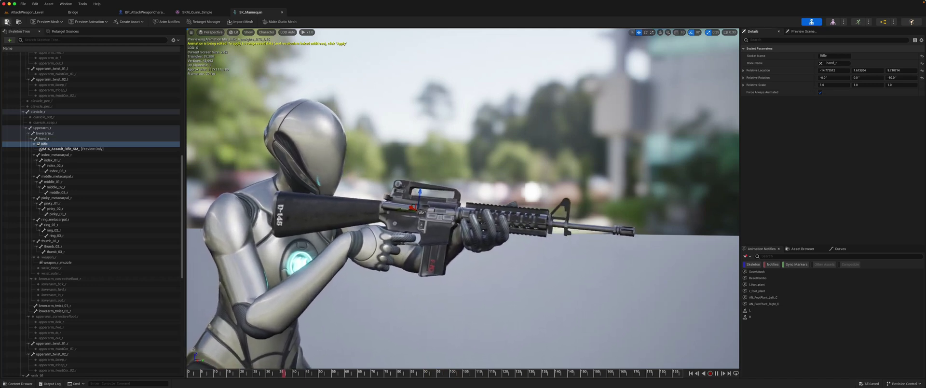
Step: Return to AttachWeapon_Level, start playing the level and move the character around to test it
click(30, 12)
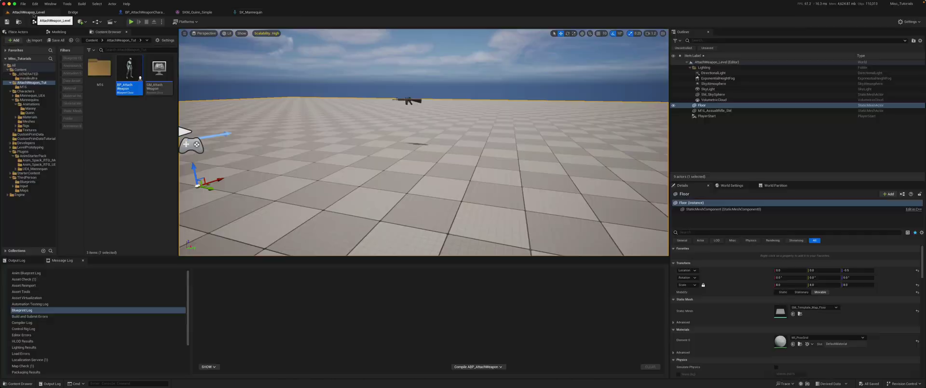
right_drag(265, 137, 249, 137)
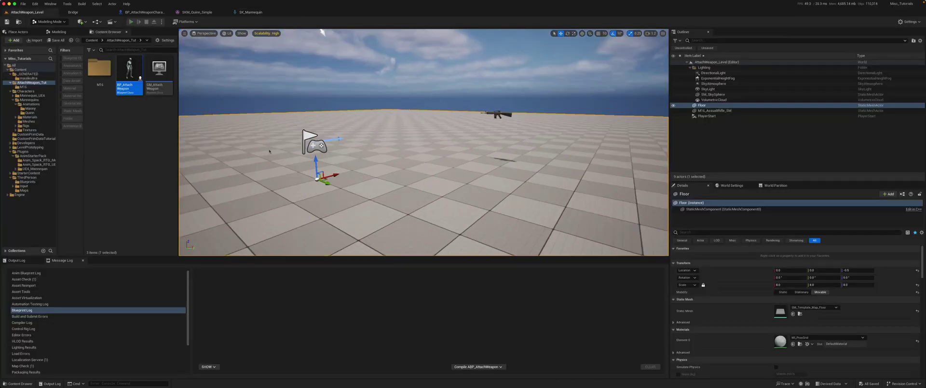
key(alt+p)
click(283, 146)
key(d)
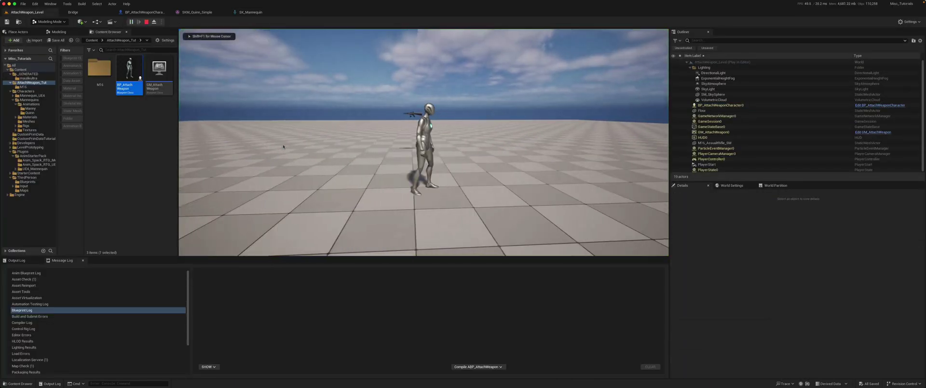
Step: Switch the playing character into its rifle stance to check the pose, and stop the play session
key(e)
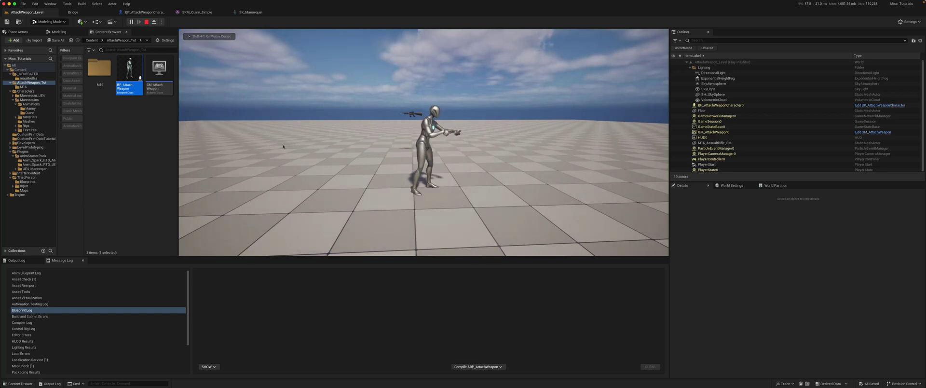
key(Escape)
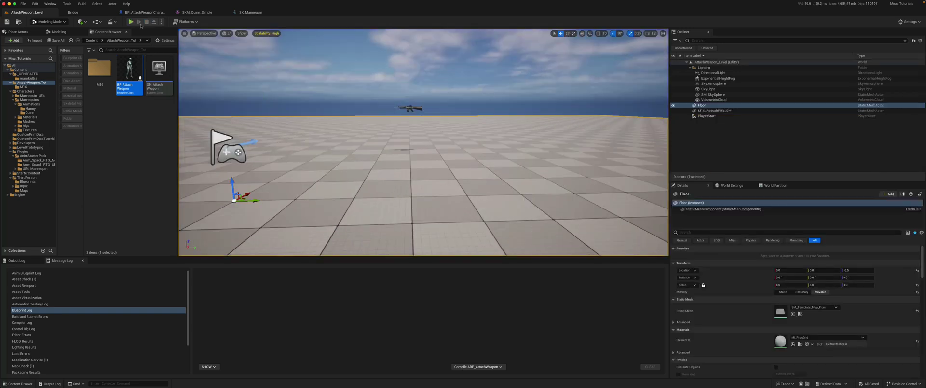
Step: In BP_AttachWeaponCharacter, add a Static Mesh component as a child of the character's Mesh component
click(141, 12)
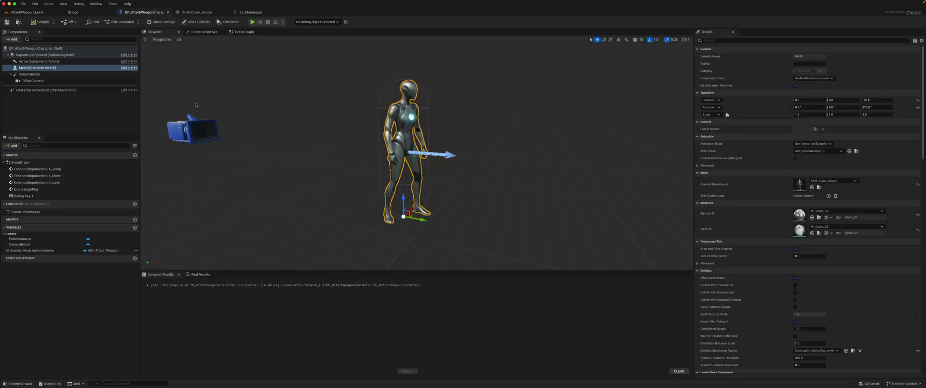
click(27, 68)
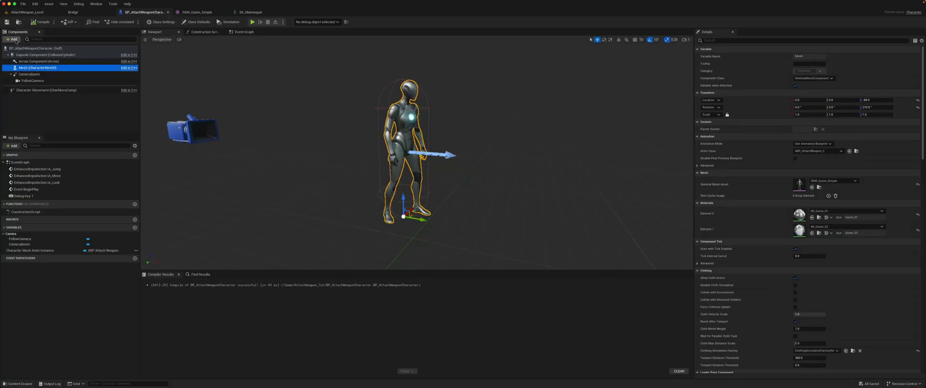
click(12, 39)
text(stat)
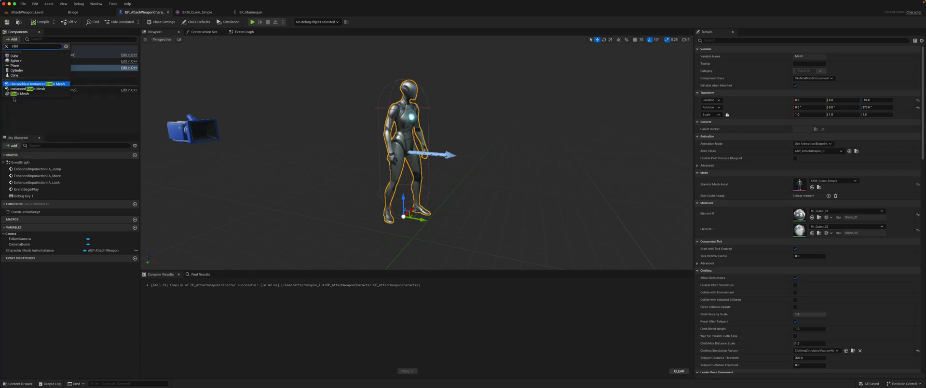
click(17, 93)
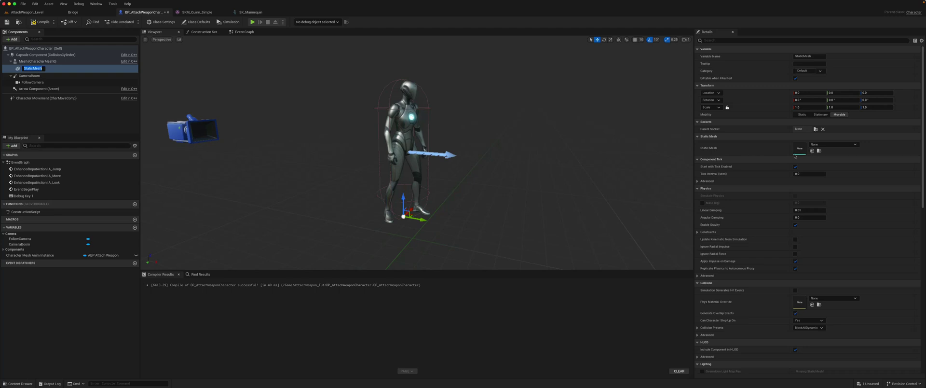
Step: Assign the M16 assault rifle mesh to the new StaticMesh component
click(857, 145)
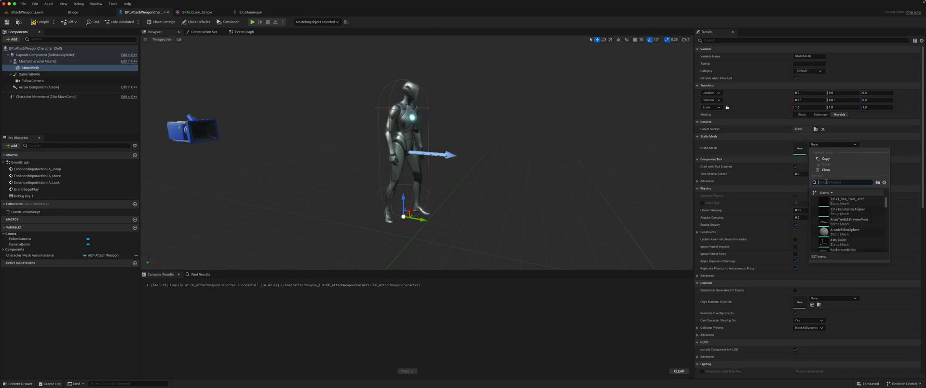
text(assaul)
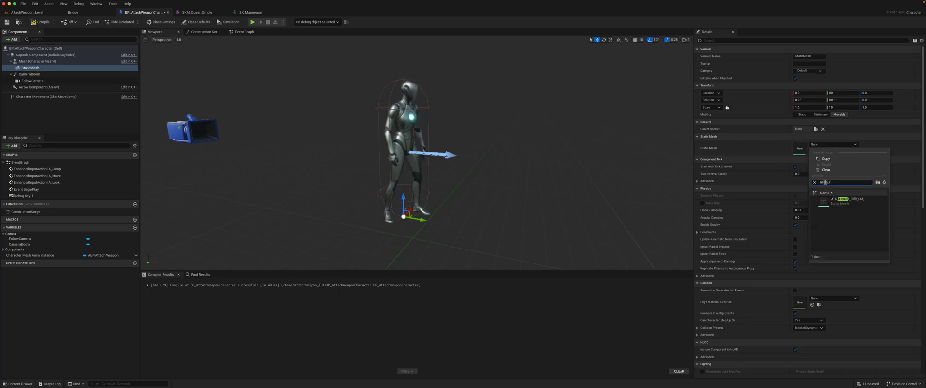
click(841, 200)
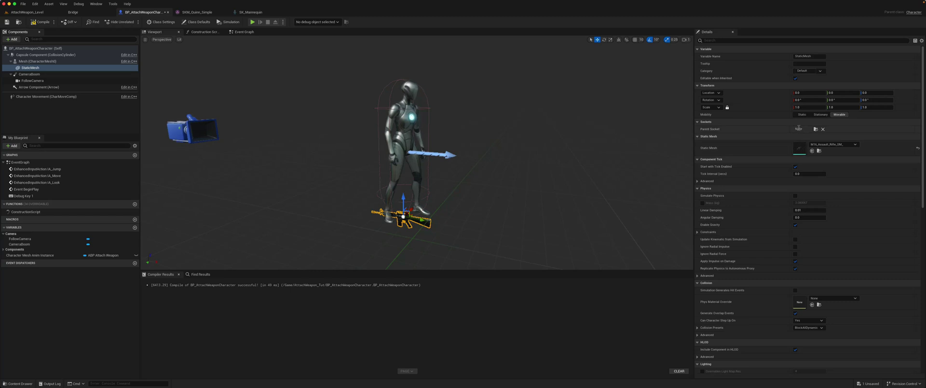
Step: Set the weapon component's parent socket to Rifle, and compile and save the character blueprint
click(815, 129)
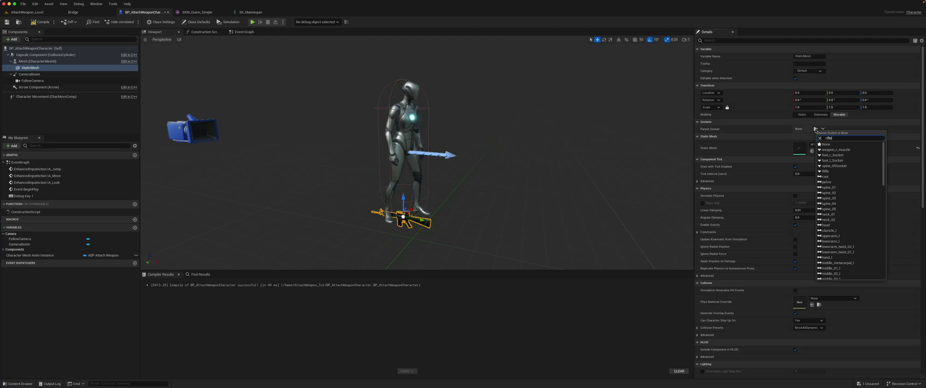
click(825, 144)
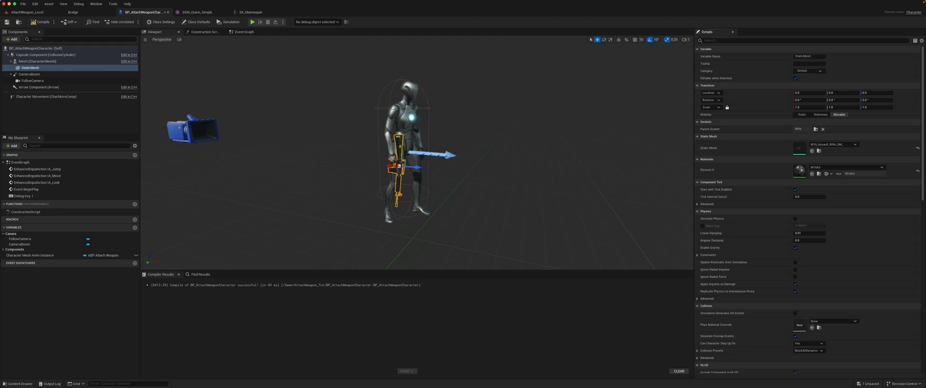
click(44, 24)
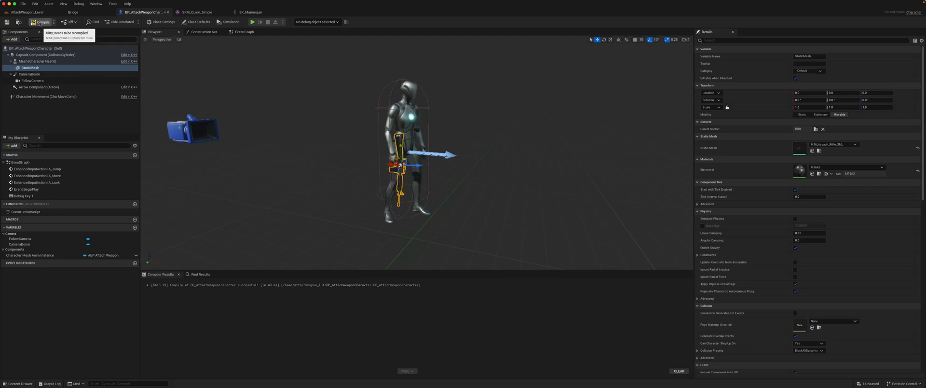
click(7, 22)
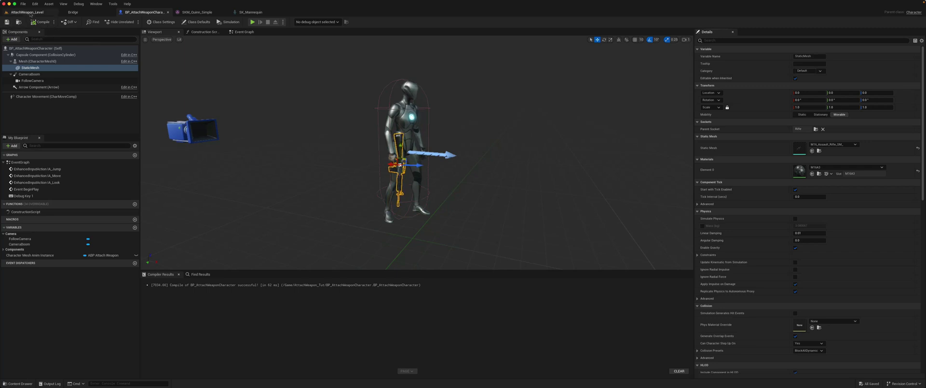
Step: Play AttachWeapon_Level, move the character around with and without the rifle stance to check the attached weapon, and stop playing
click(28, 12)
key(alt+p)
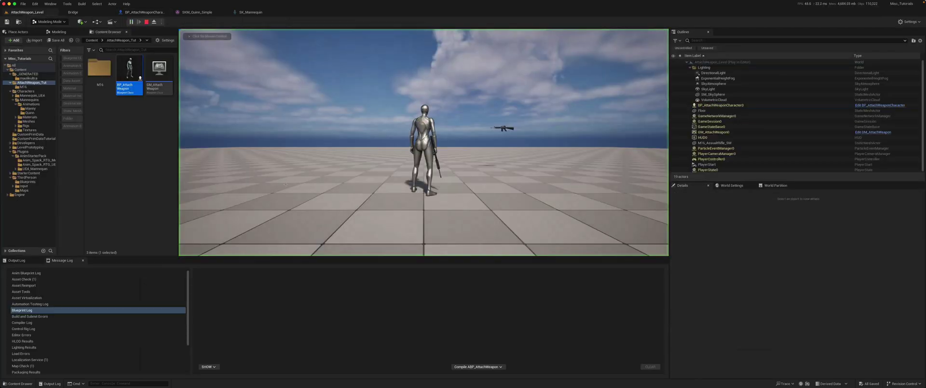
key(d)
key(s)
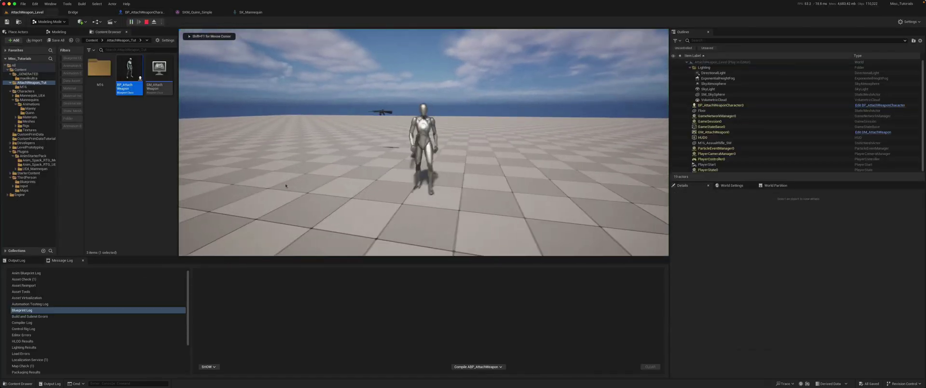
key(d)
key(s)
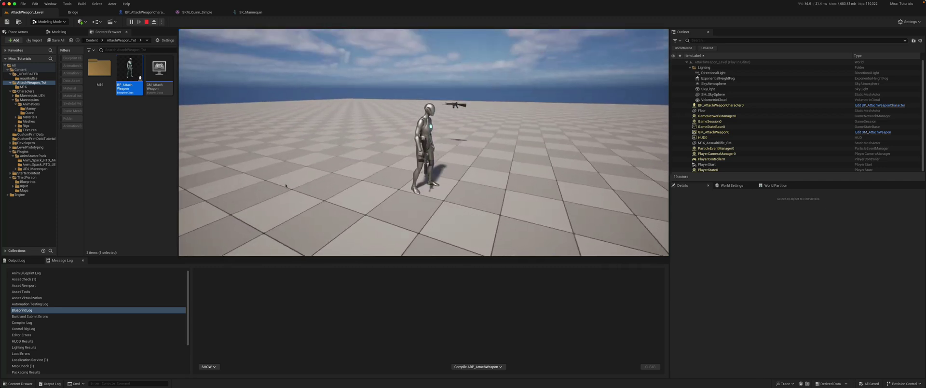
key(d)
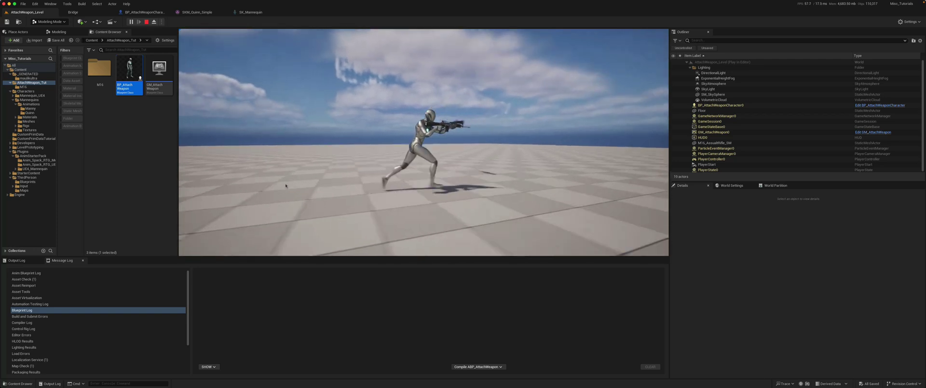
key(a)
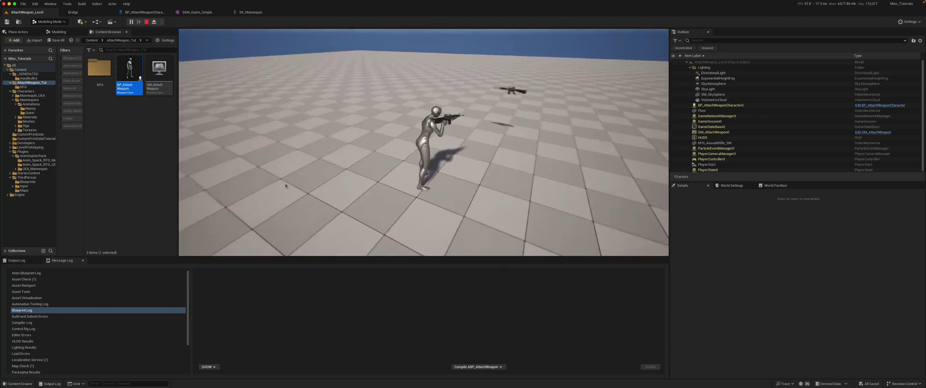
key(w)
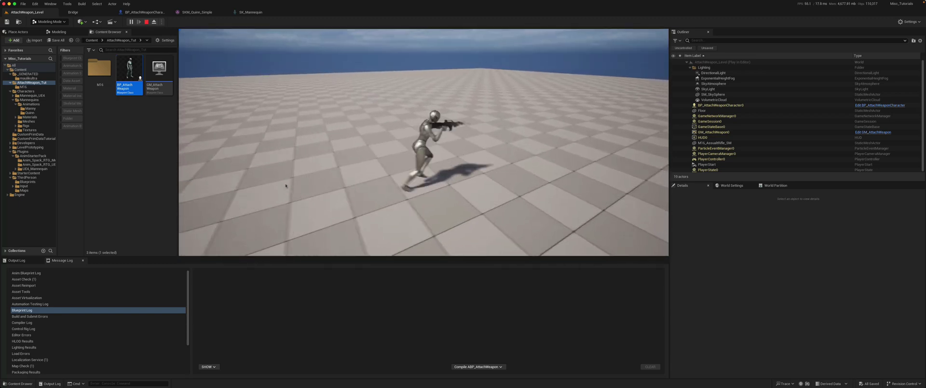
key(s)
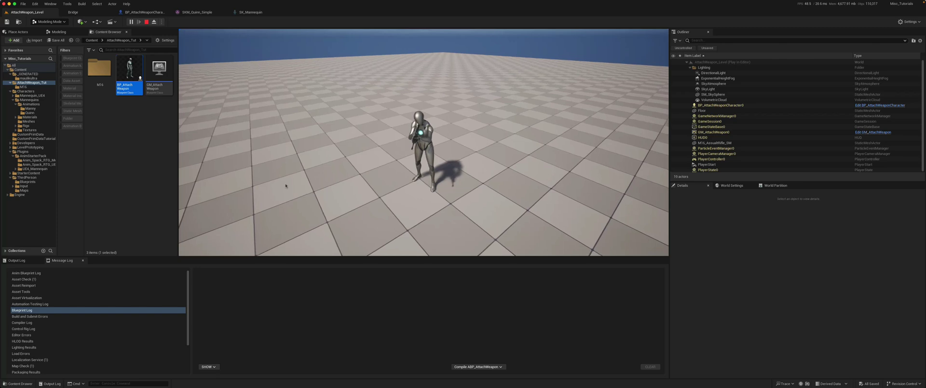
key(s)
key(d)
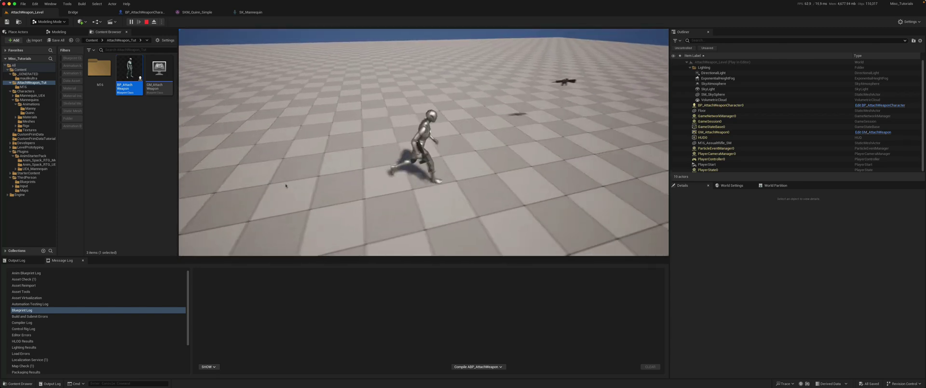
key(a)
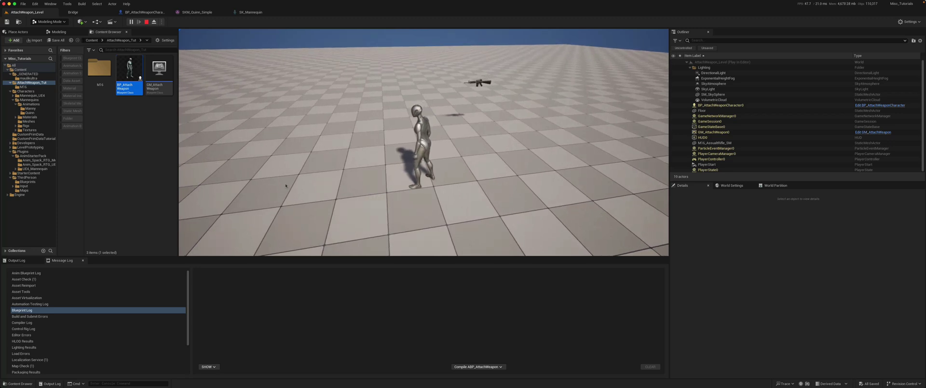
key(Escape)
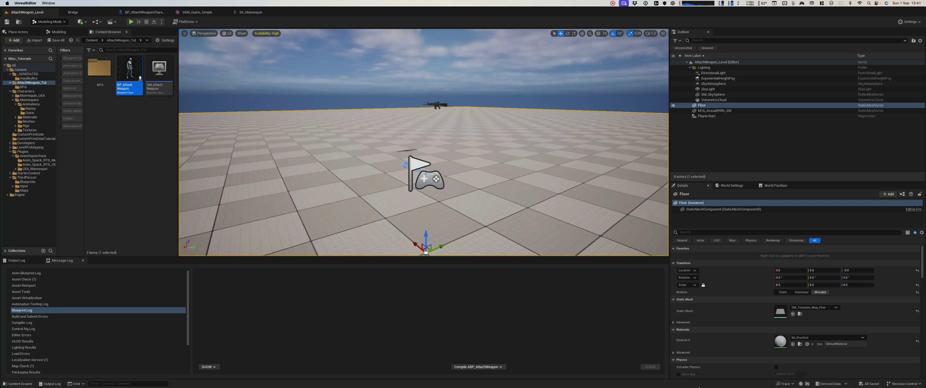
click(426, 179)
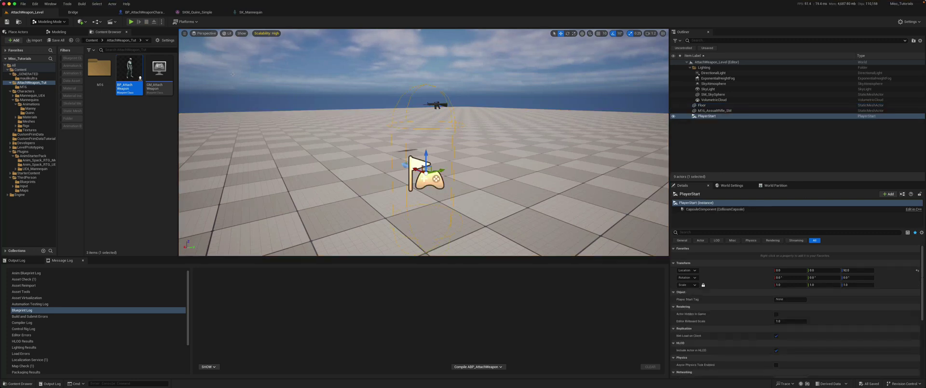
Step: In the SK_Mannequin skeleton, remove all preview assets attached to the Rifle socket
click(143, 12)
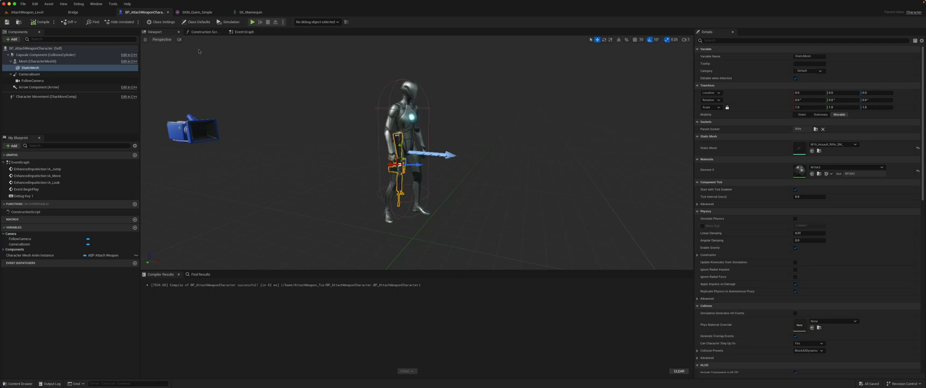
click(250, 12)
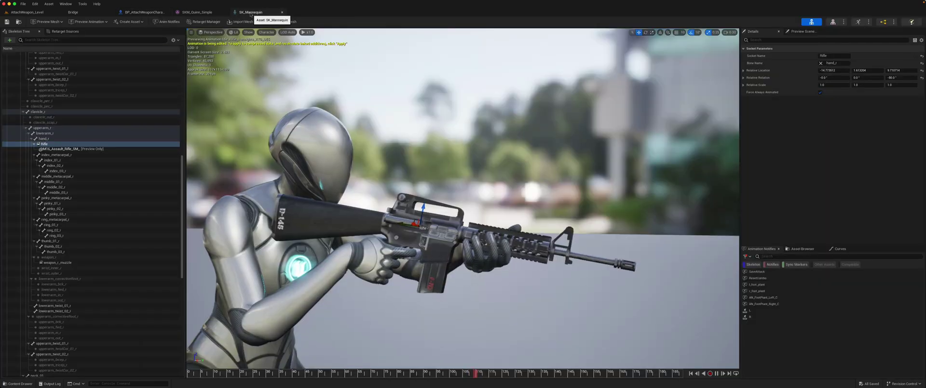
right_drag(307, 154, 261, 186)
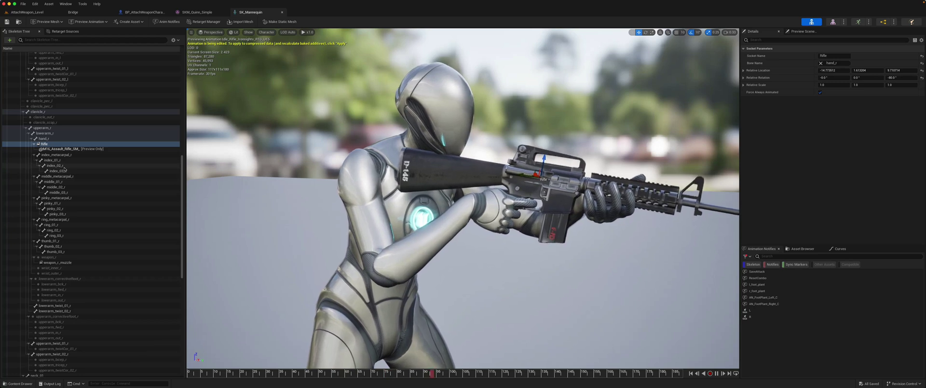
scroll(64, 169, down, 5)
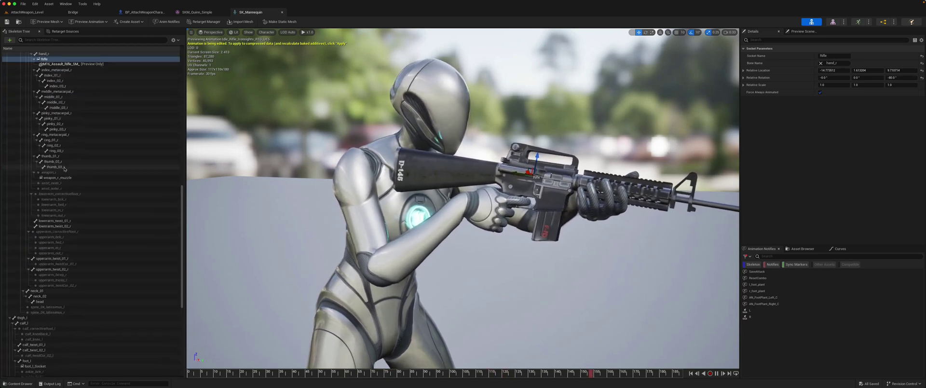
scroll(64, 169, up, 11)
click(62, 240)
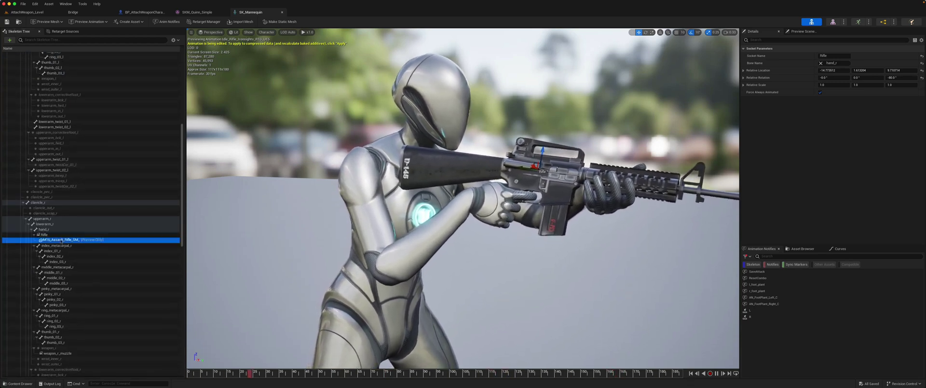
click(58, 235)
right_click(58, 236)
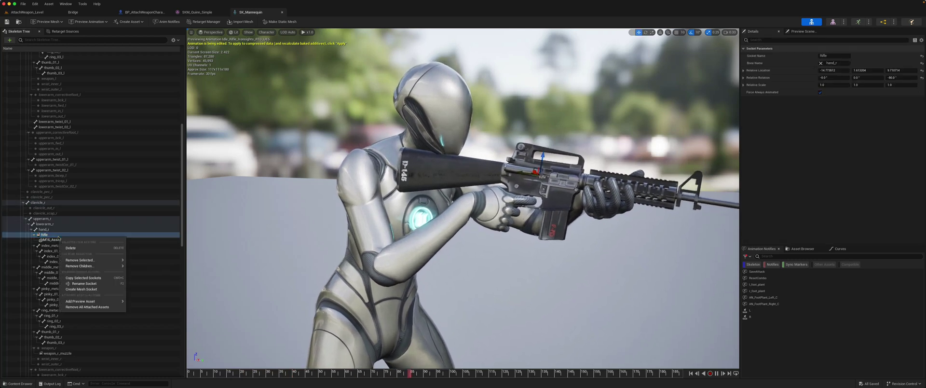
click(85, 308)
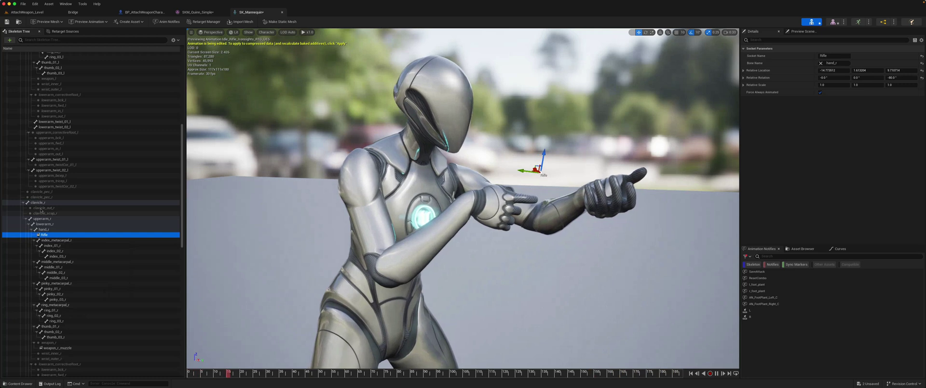
Step: Filter the skeleton tree by "spin" and select the spine_05Socket socket under the spine_05 bone
click(67, 40)
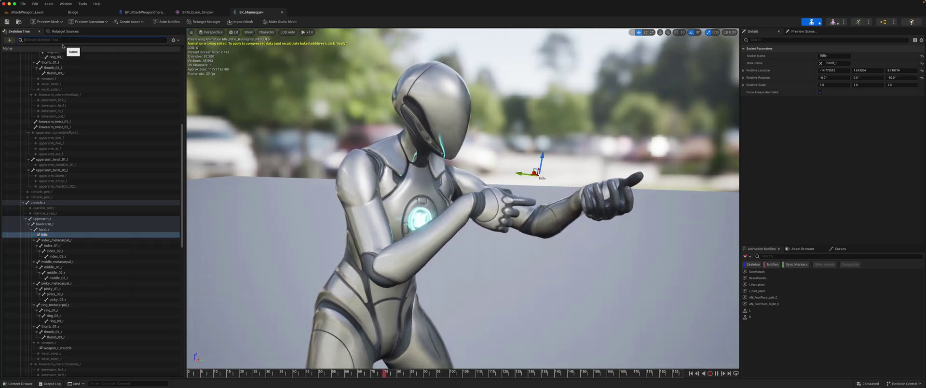
text(spin)
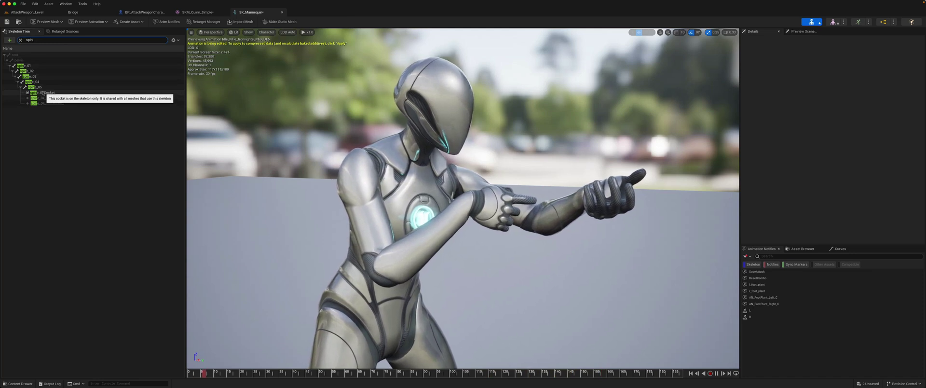
click(39, 86)
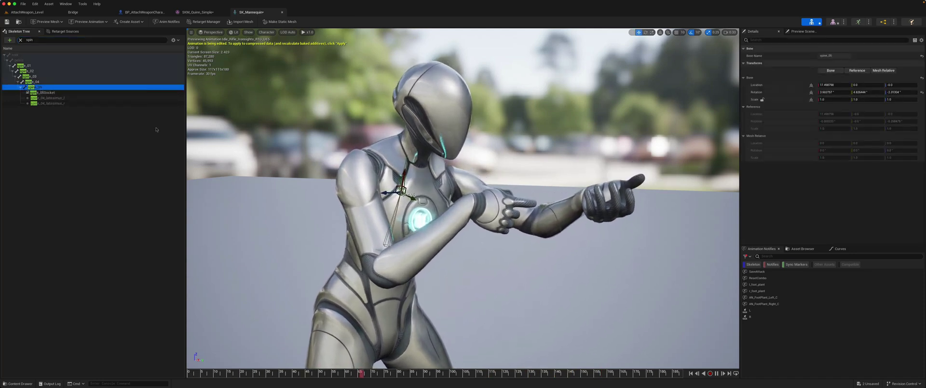
click(41, 92)
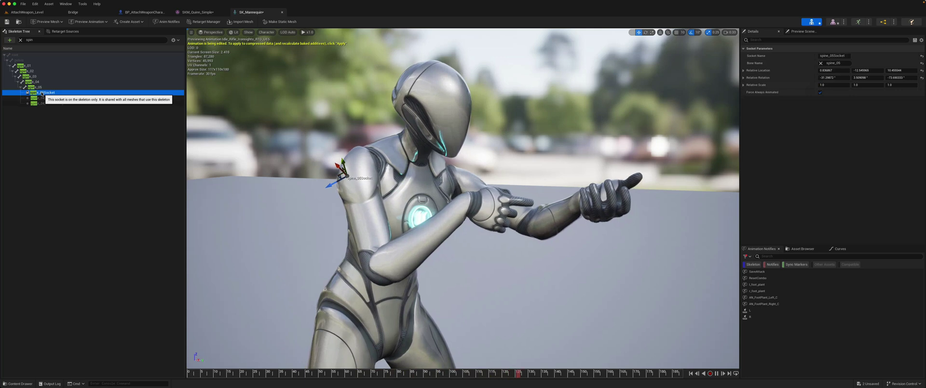
right_drag(383, 195, 385, 197)
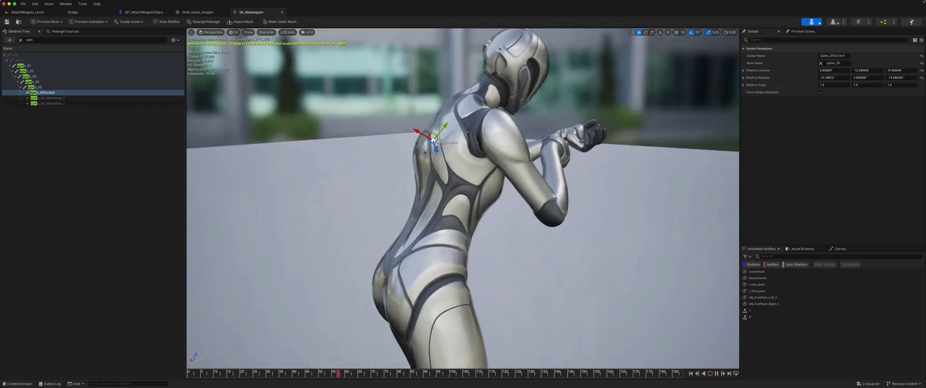
Step: Add the M16 assault rifle as a preview asset on spine_05Socket, check its placement on the back, and save the skeleton
right_click(41, 94)
mouse_move(92, 156)
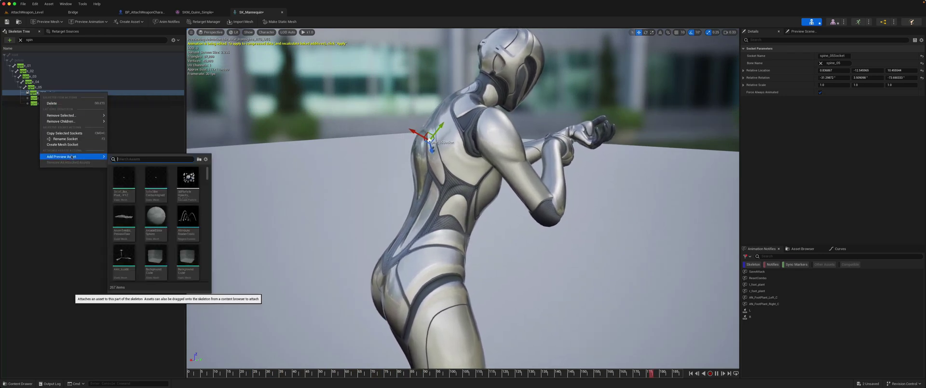
text(assa)
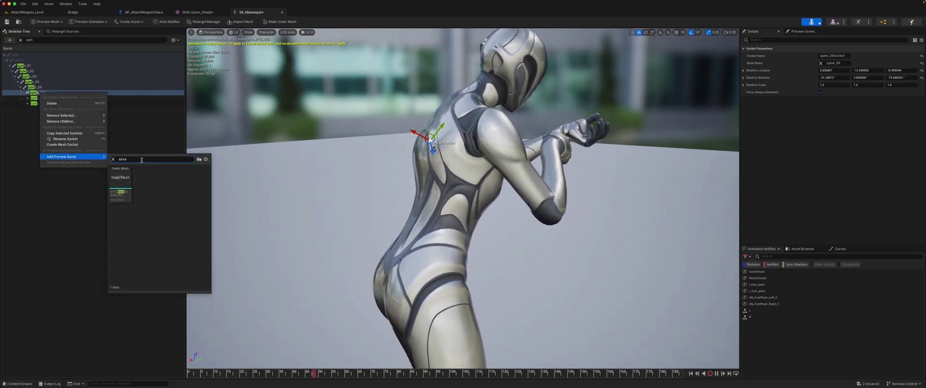
click(127, 195)
right_drag(288, 184, 289, 184)
key(a)
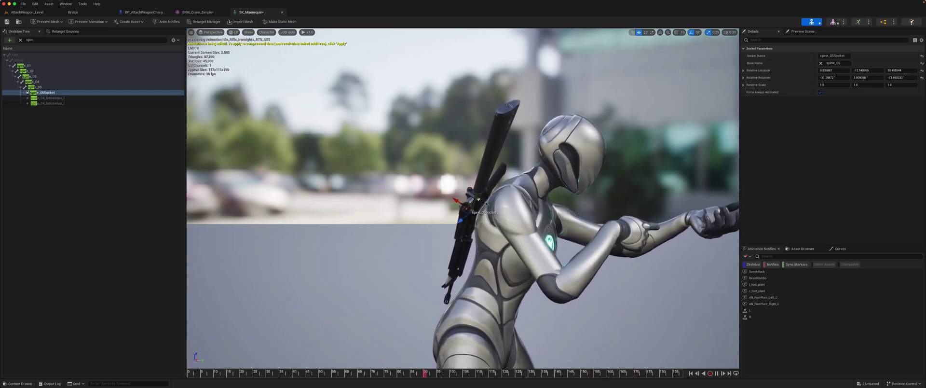
middle_drag(486, 204, 629, 207)
right_drag(608, 203, 629, 207)
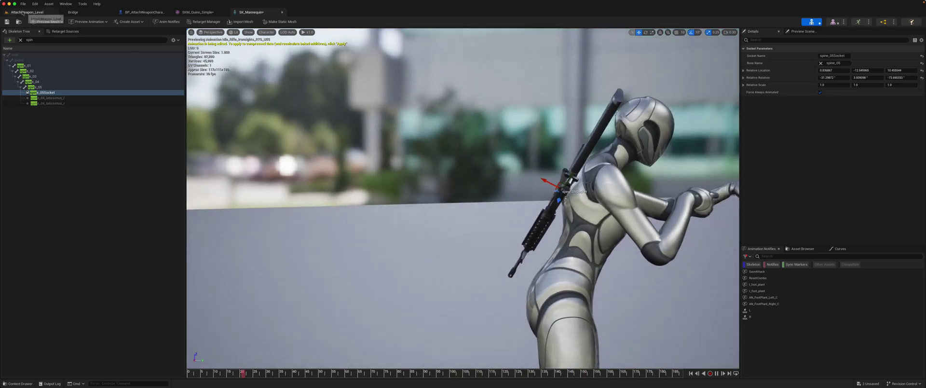
click(7, 22)
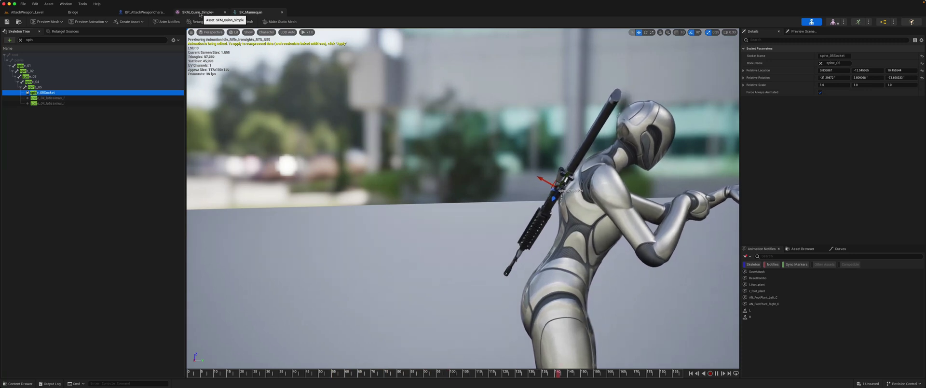
Step: In BP_AttachWeaponCharacter, rename the StaticMesh component to RifleStaticMesh and set its parent socket to spine_05Socket
click(144, 13)
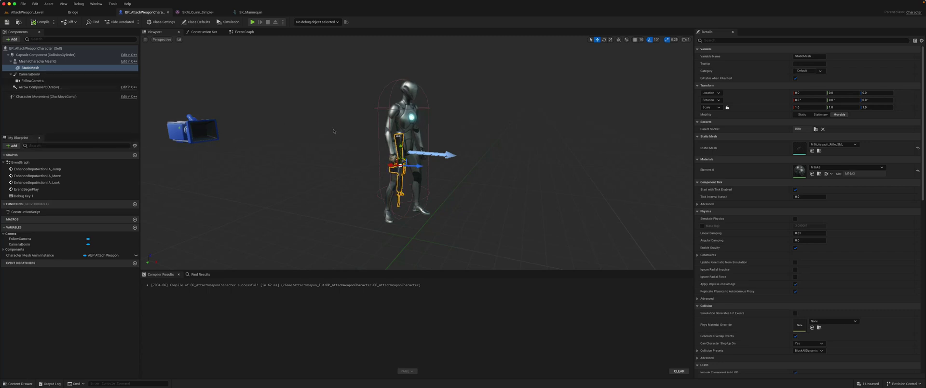
click(25, 68)
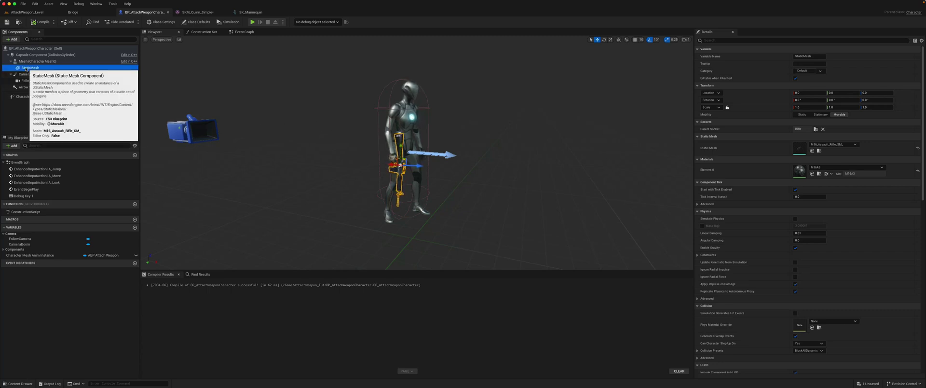
click(26, 69)
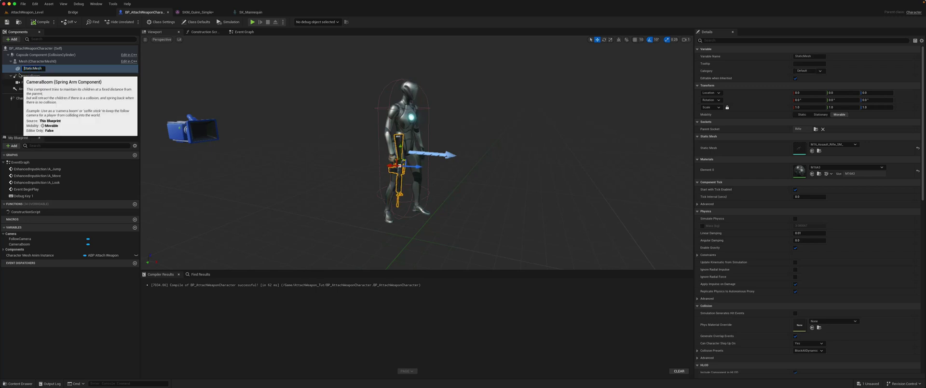
text(Rifle)
key(Return)
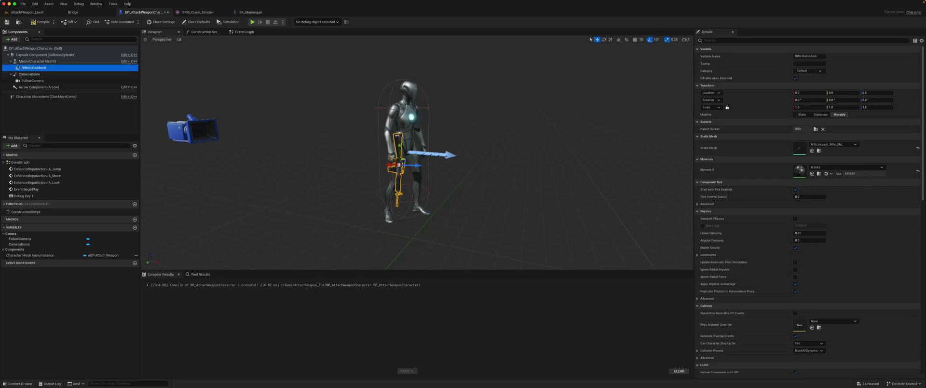
click(816, 129)
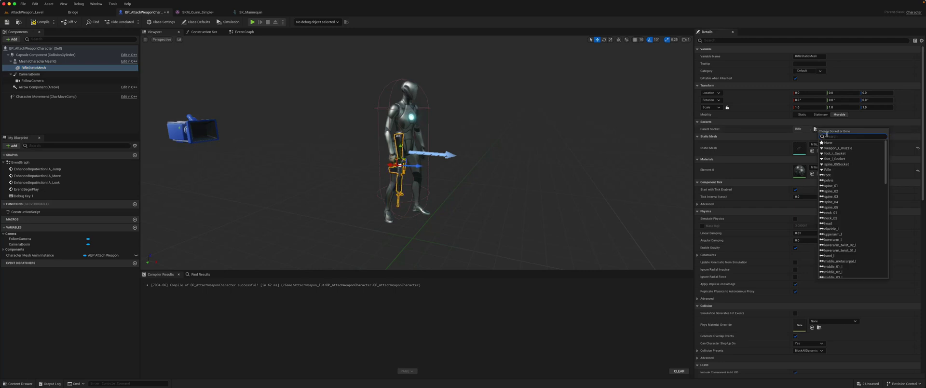
click(837, 164)
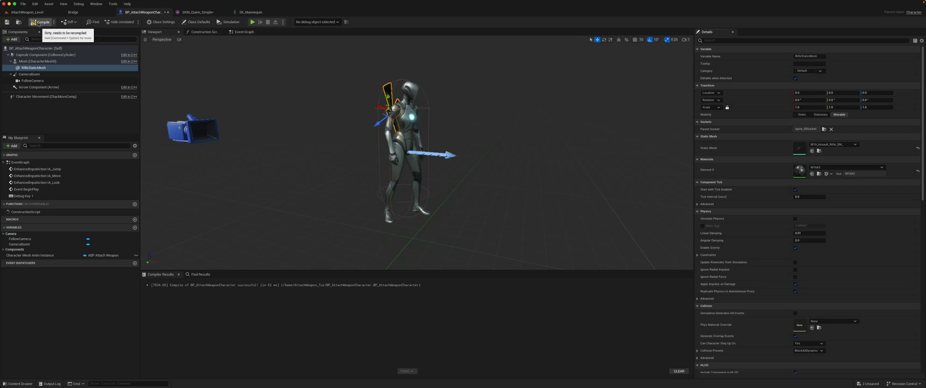
Step: Play AttachWeapon_Level, move the character around to check the rifle on its back, and stop playing
click(27, 13)
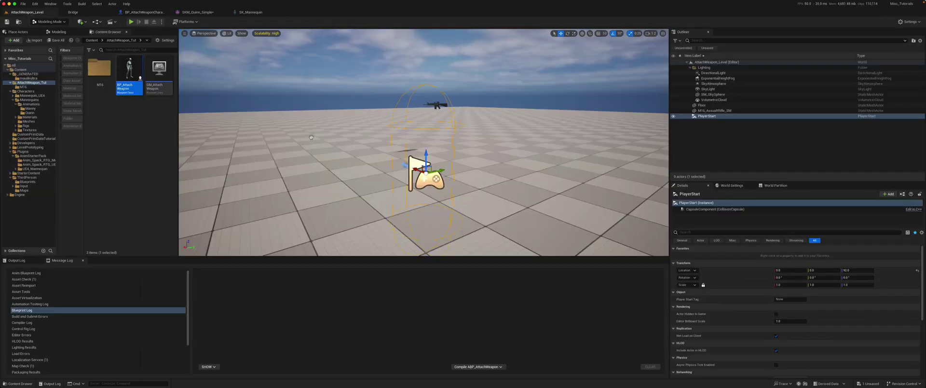
key(alt+p)
click(322, 158)
key(d)
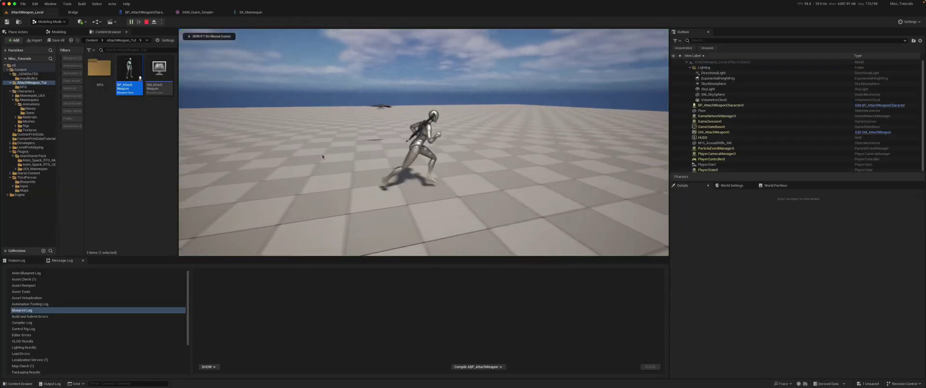
key(w)
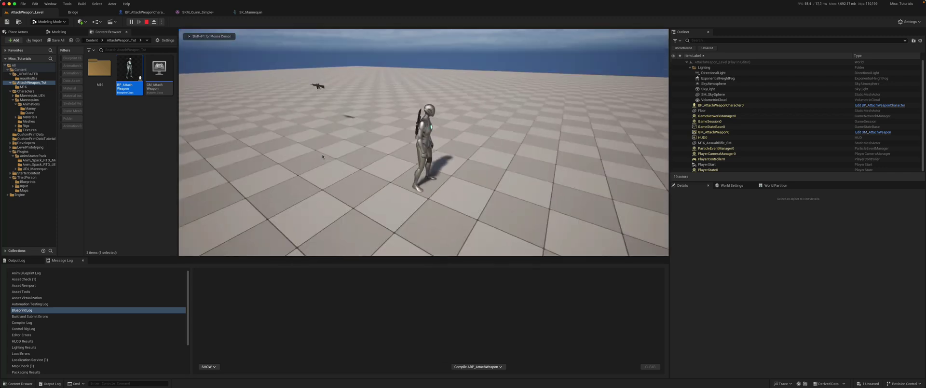
key(a)
key(w)
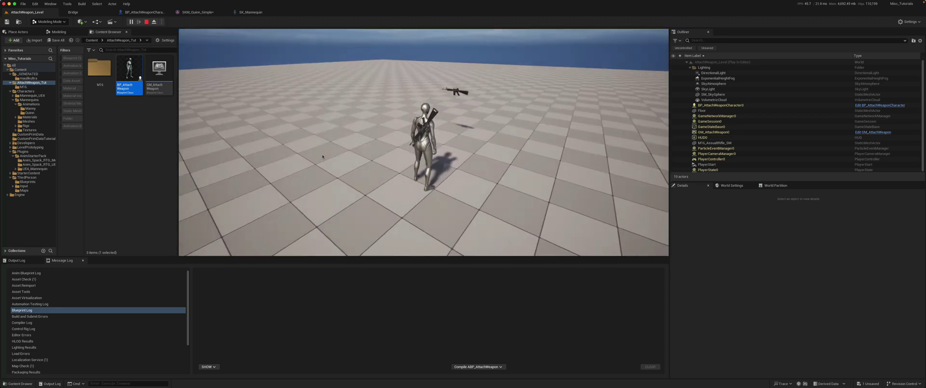
key(Escape)
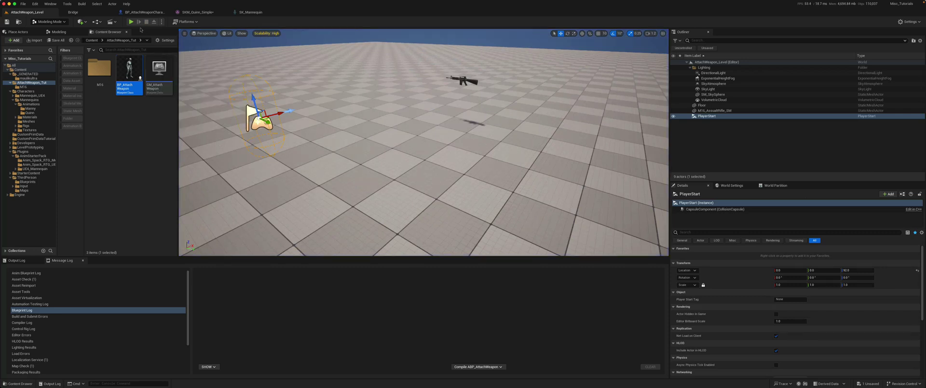
Step: In the character blueprint's event graph, add an Attach Component To Component node targeting RifleStaticMesh, with Mesh as parent and Rifle as socket name
click(148, 11)
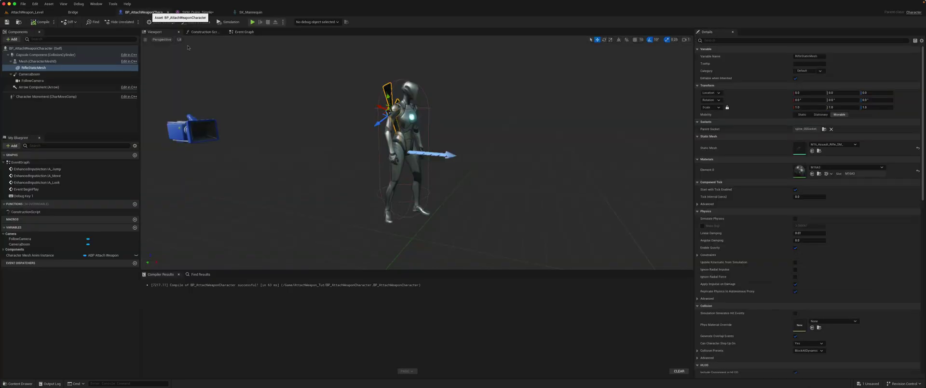
click(244, 32)
right_drag(317, 207, 348, 210)
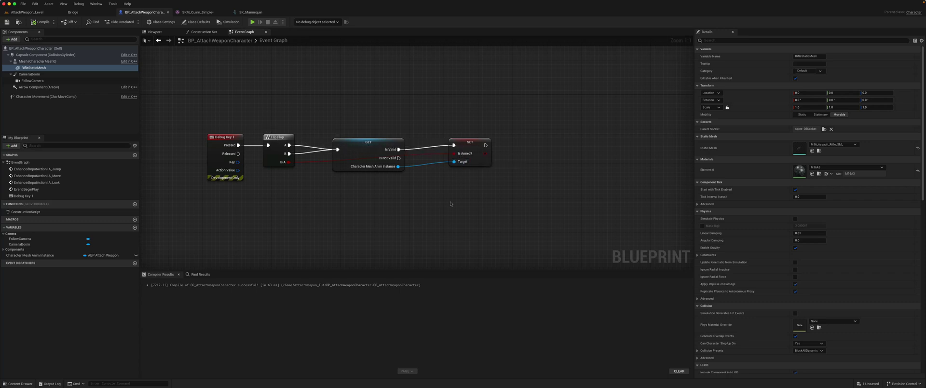
right_drag(448, 203, 351, 202)
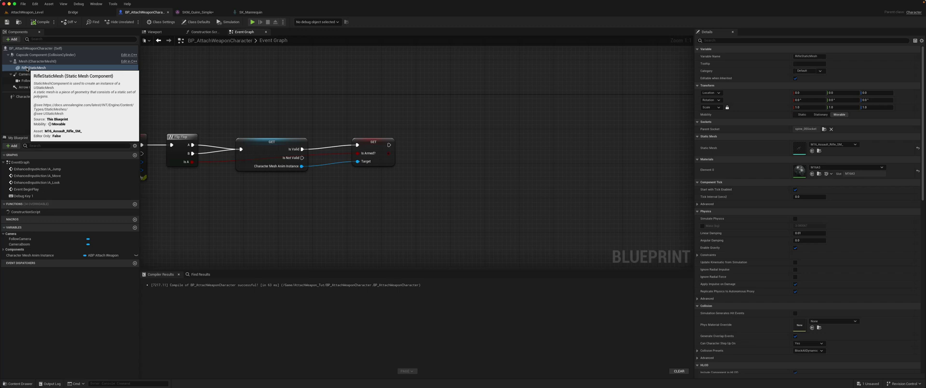
drag(27, 68, 428, 170)
text(attac)
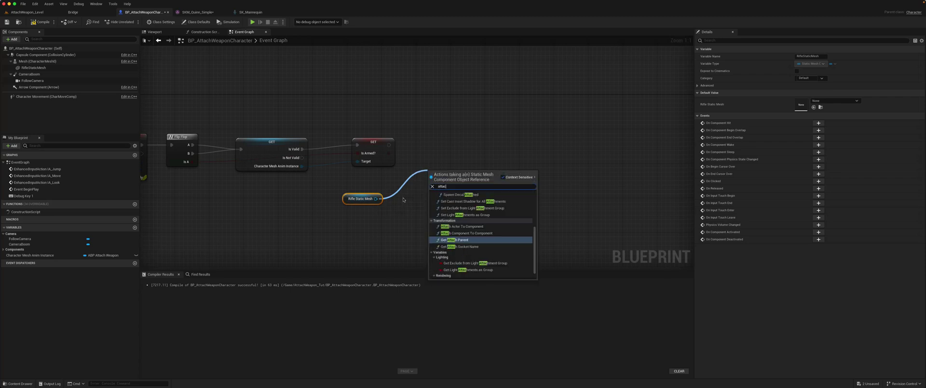
text( co)
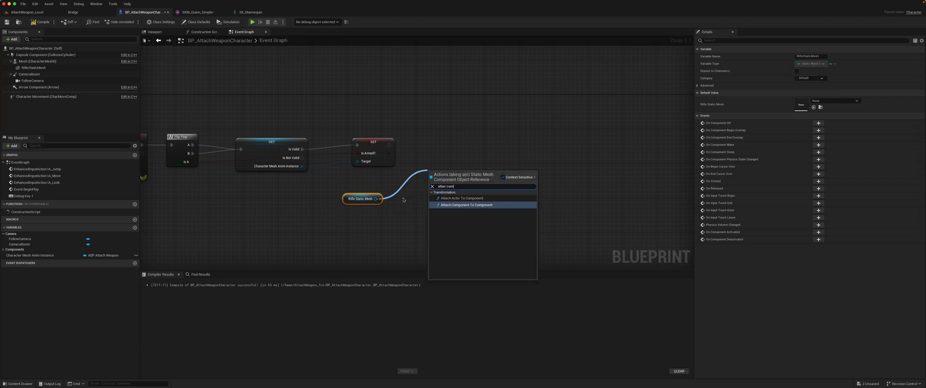
text(m)
click(458, 205)
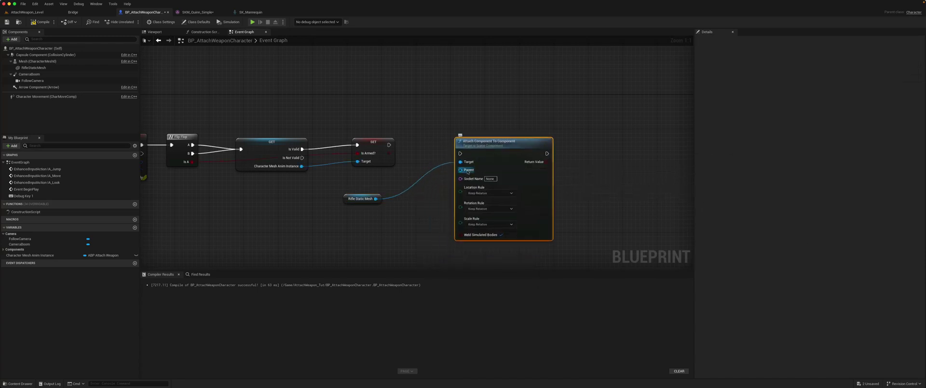
drag(30, 63, 461, 171)
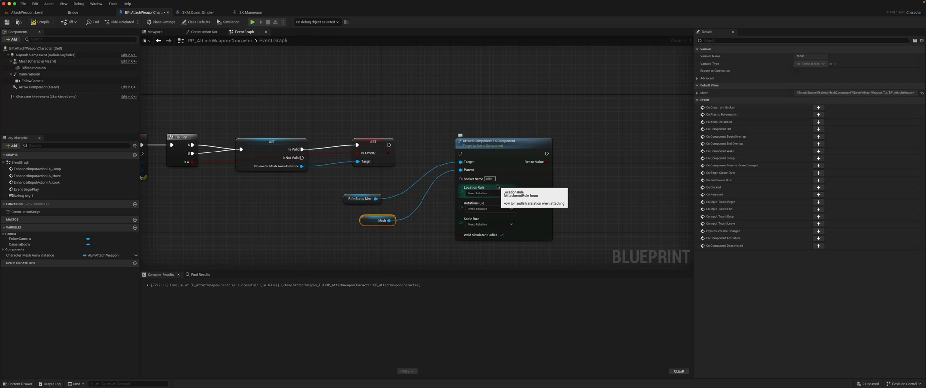
Step: Set the attach node's location, rotation and scale rules to Snap to Target, and connect its execution after the Is Armed? setter
click(490, 193)
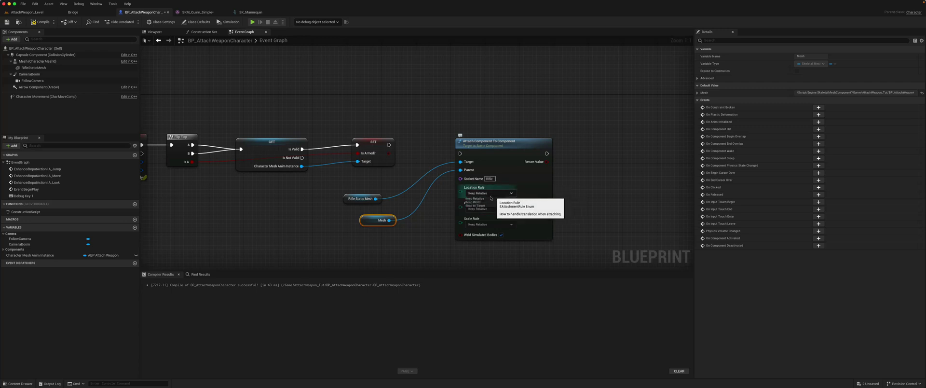
click(488, 206)
click(489, 209)
click(488, 221)
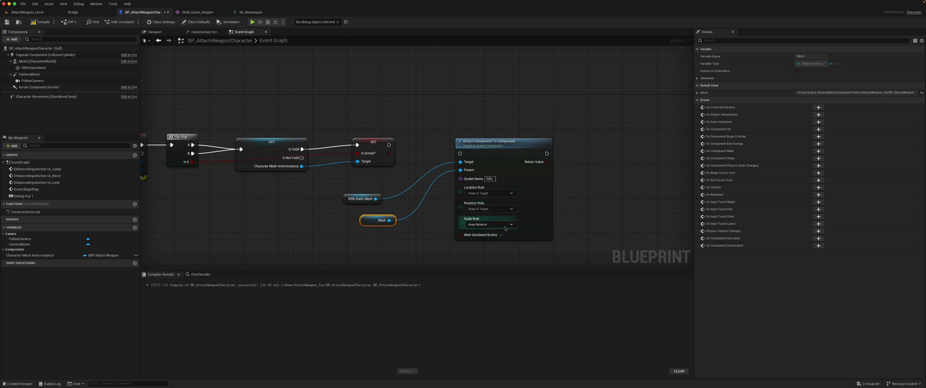
click(490, 224)
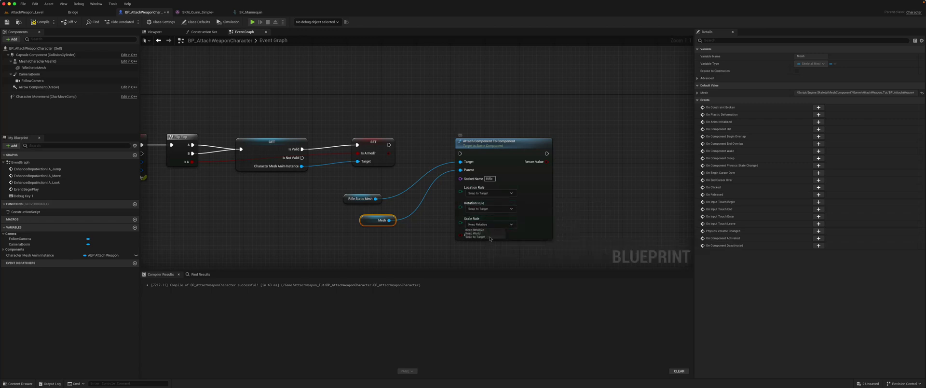
click(489, 237)
drag(461, 153, 388, 145)
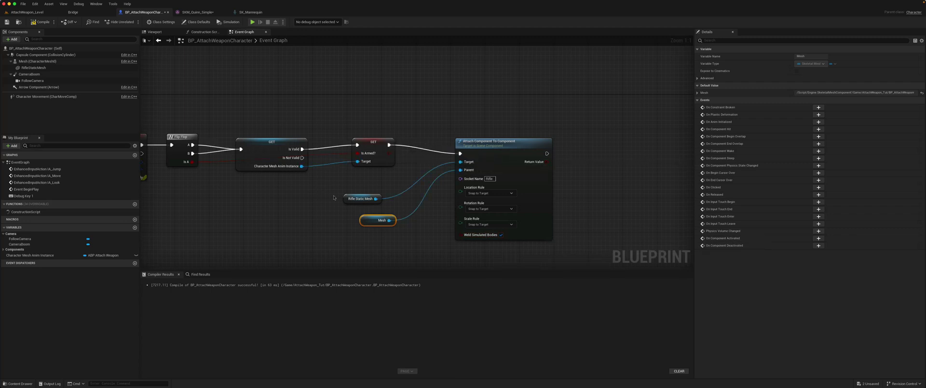
Step: Play AttachWeapon_Level, run the character around and toggle the armed state to check the rifle attachment, and stop playing
click(24, 13)
click(130, 21)
key(d)
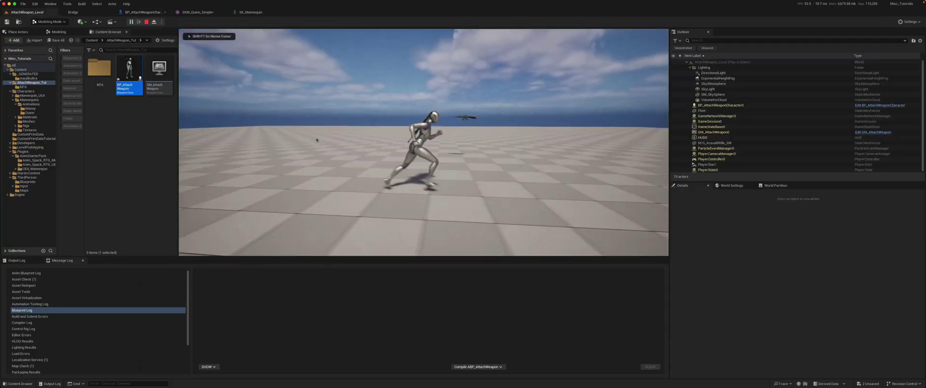
key(a)
key(e)
key(a)
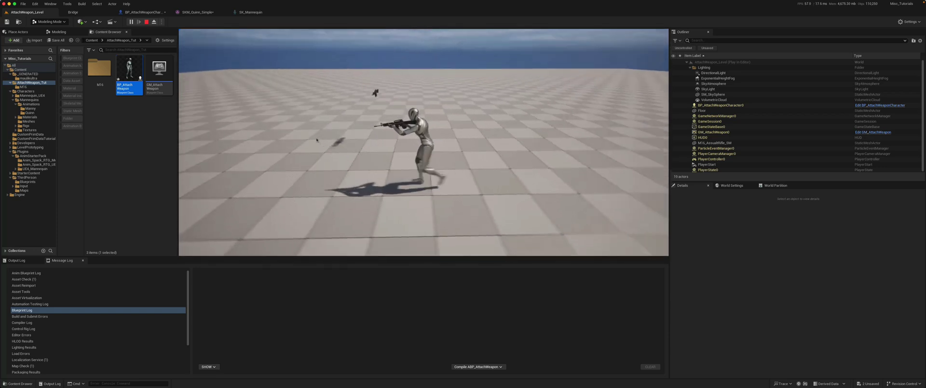
key(d)
key(a)
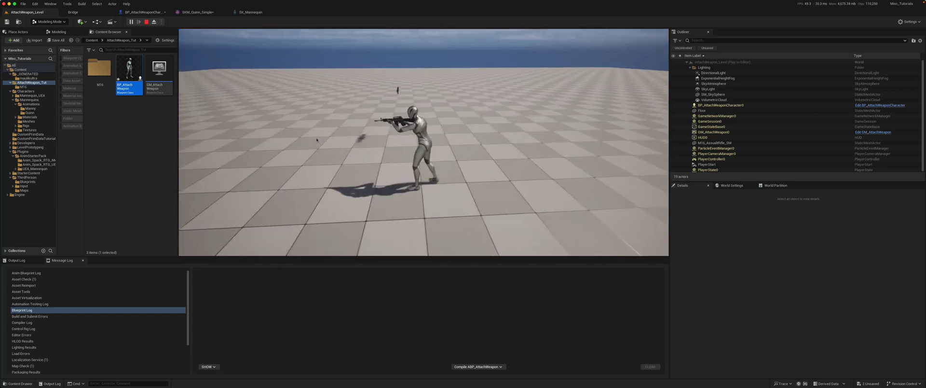
key(Escape)
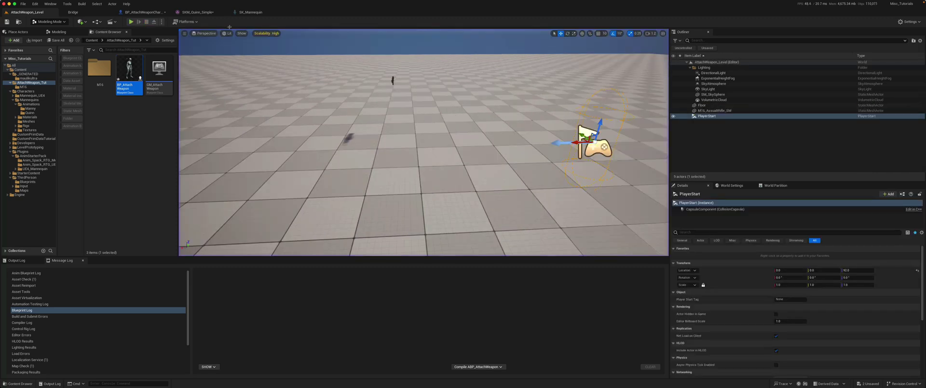
Step: In BP_AttachWeaponCharacter's event graph, move the Attach Component To Component node farther from the Is Armed? setter, level with its execution wire
click(143, 13)
right_drag(324, 214, 433, 165)
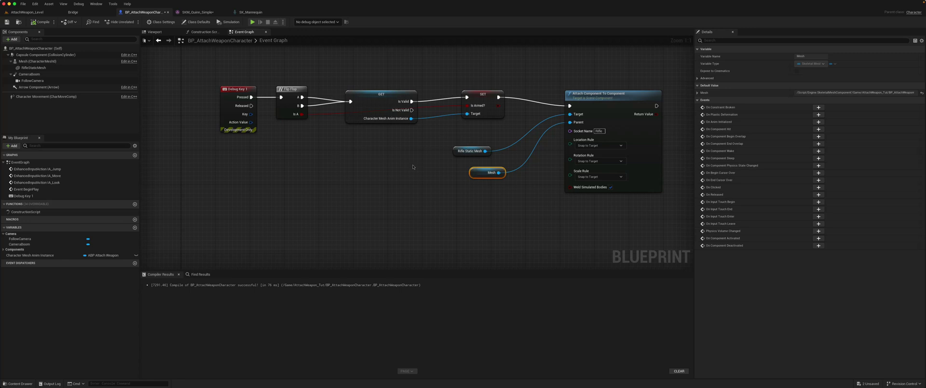
right_drag(410, 165, 367, 164)
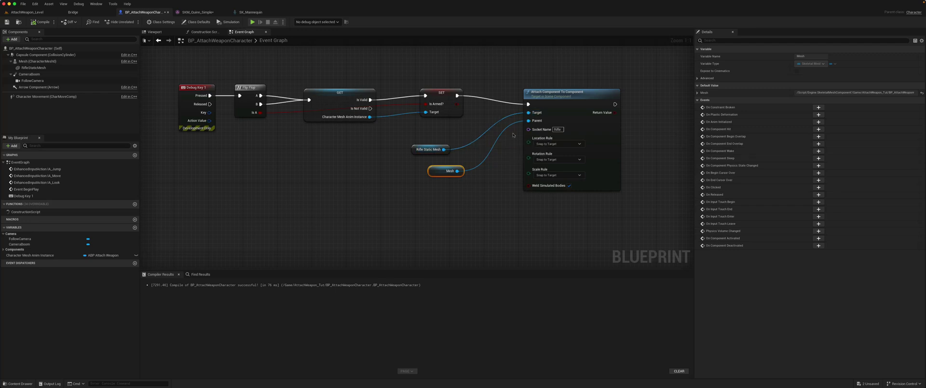
drag(562, 101, 585, 94)
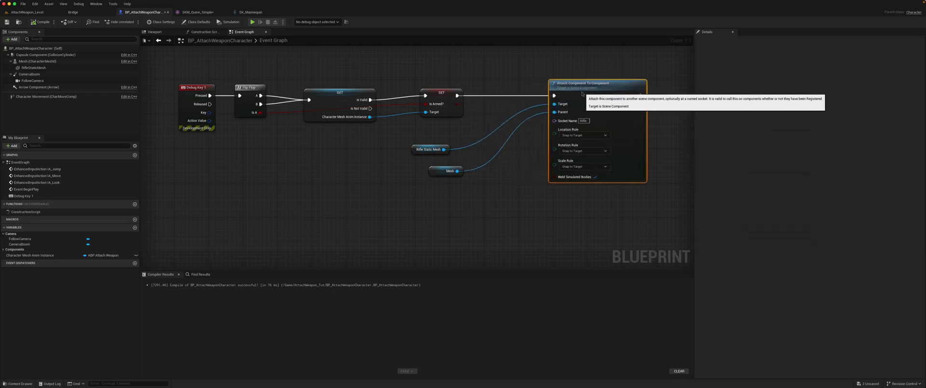
right_drag(437, 128, 334, 135)
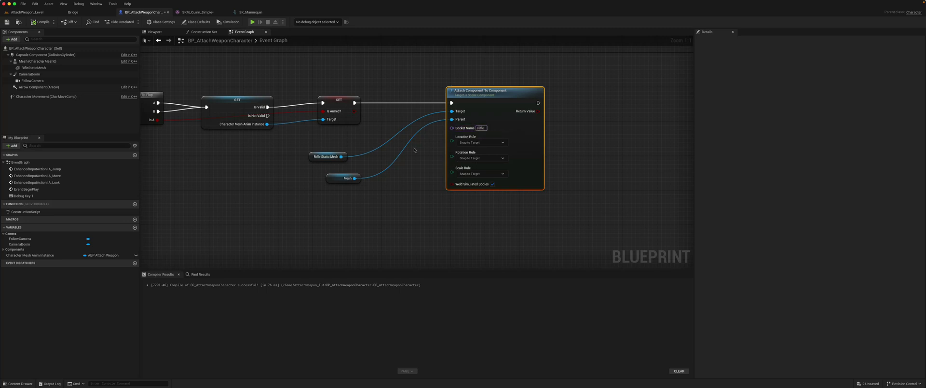
Step: Add a Select node feeding the attach node's Socket Name, index it with the setter's Is Armed? output, and set its True option to Rifle
drag(452, 128, 399, 218)
text(sele)
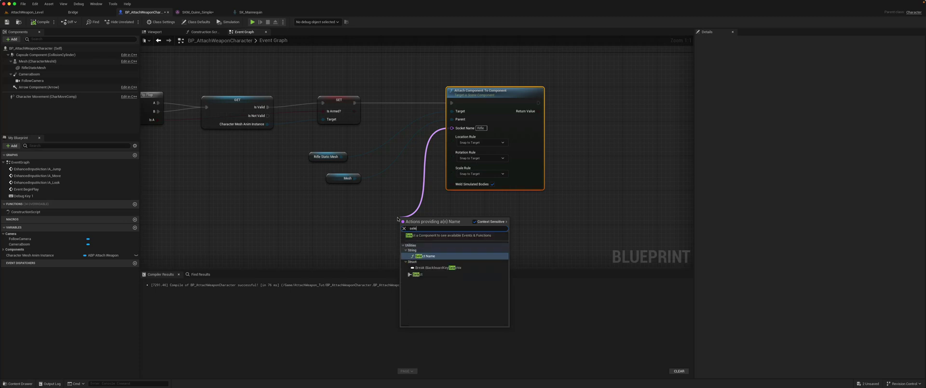
key(Down)
key(Down)
key(Return)
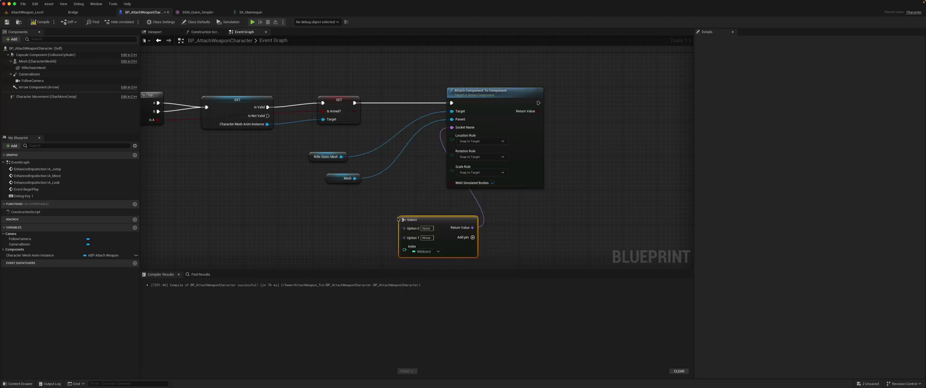
drag(412, 220, 382, 211)
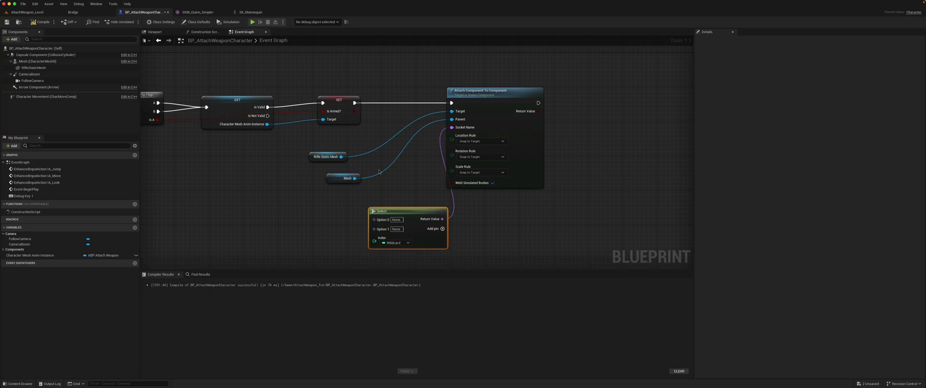
drag(355, 112, 371, 243)
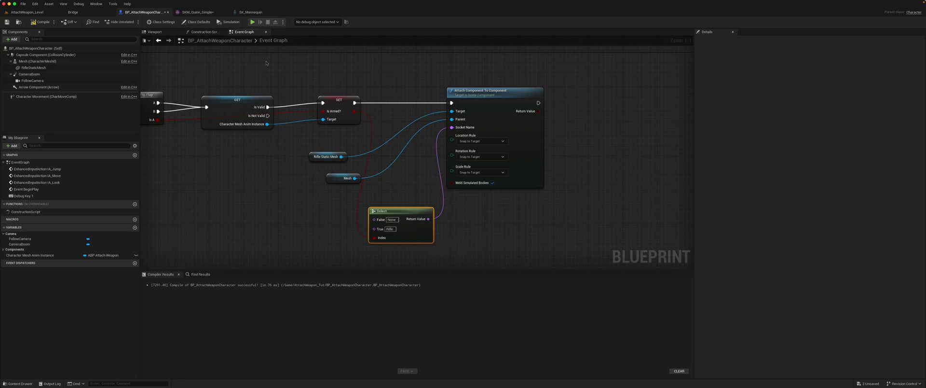
Step: Copy the spine socket's name from SK_Mannequin and set it as the Select node's False option, spine_05Socket
click(250, 13)
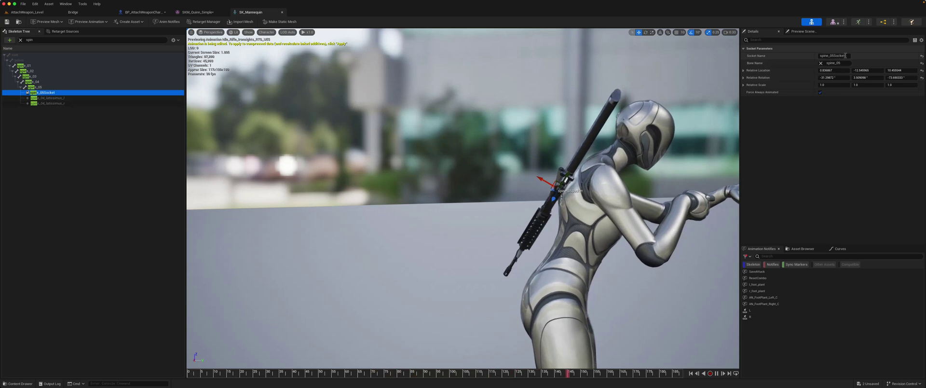
drag(846, 55, 816, 55)
key(super+c)
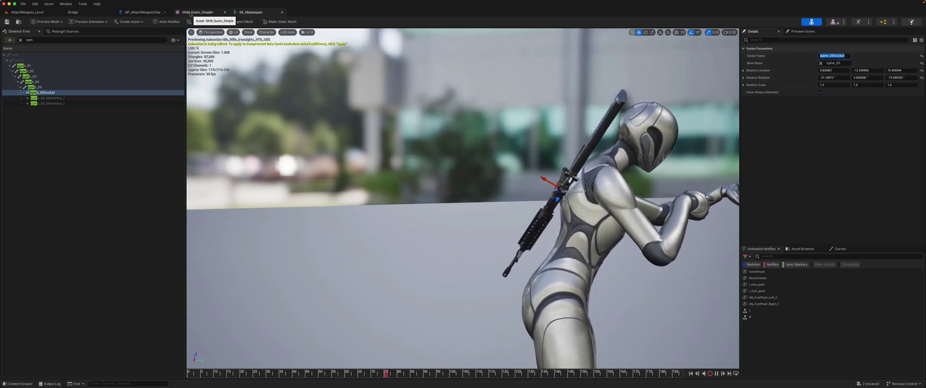
click(150, 14)
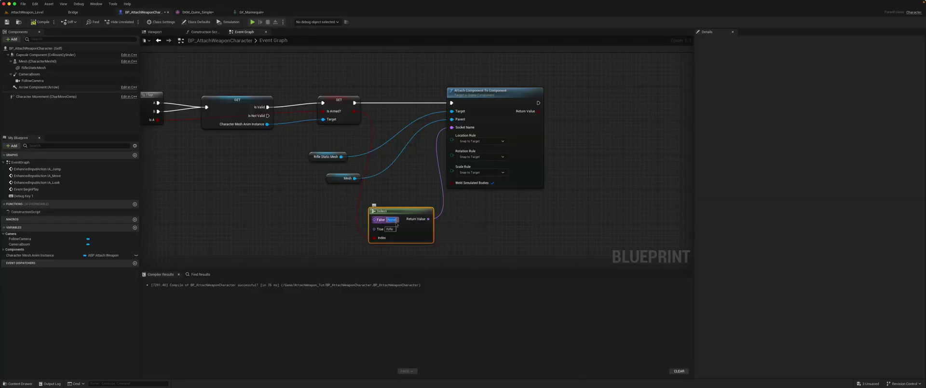
key(super+v)
key(Return)
click(495, 234)
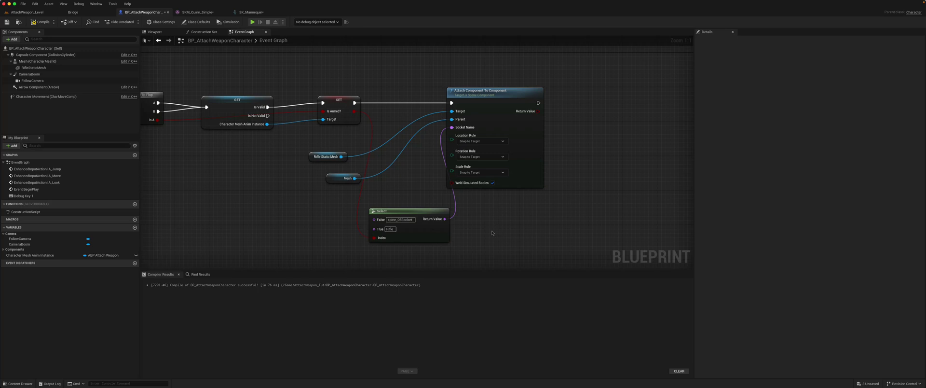